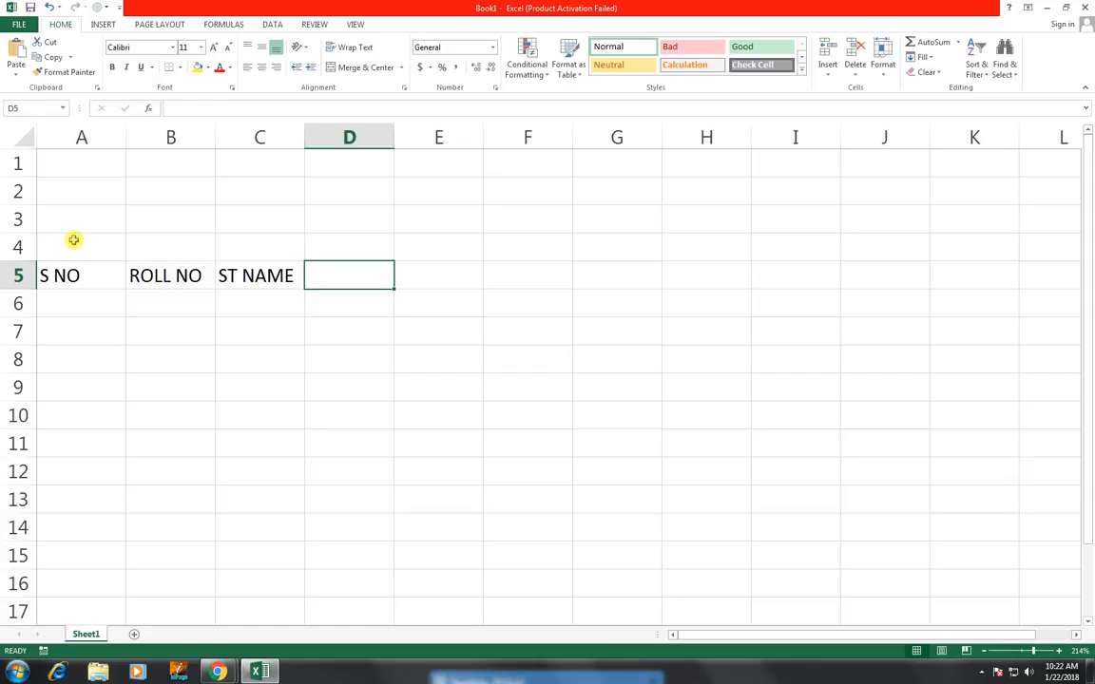
Enter the column headers FAHTER'S NAME in D5 and ADDRESS in E5
type("T")
key("BackSpace")
type("F")
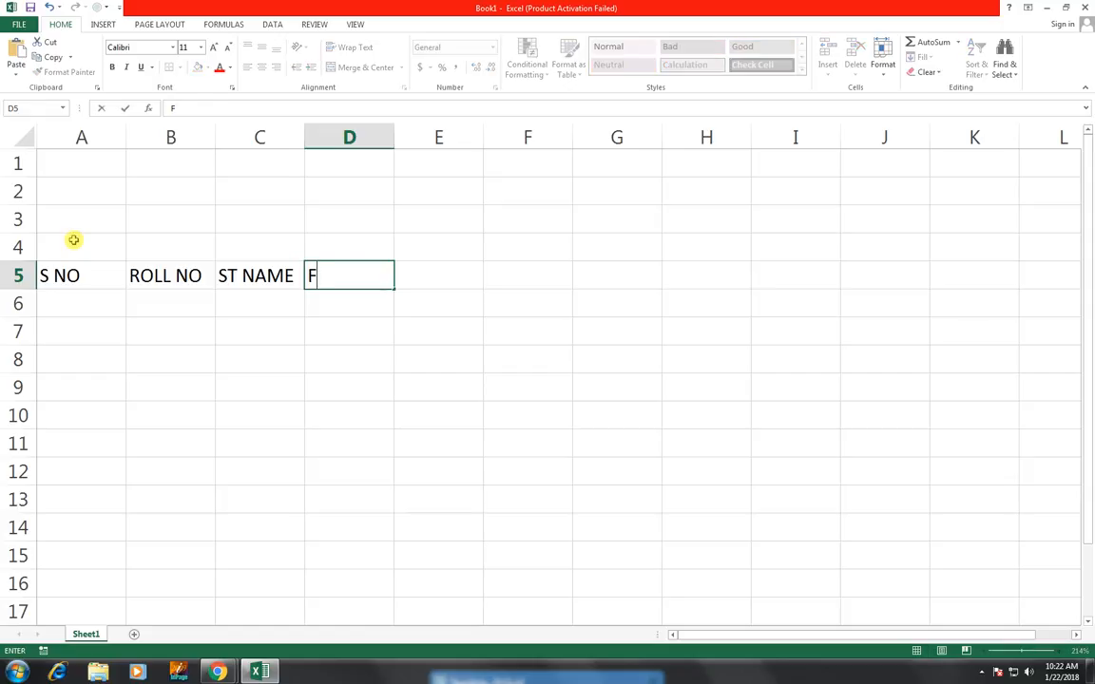
type("AHTER'S")
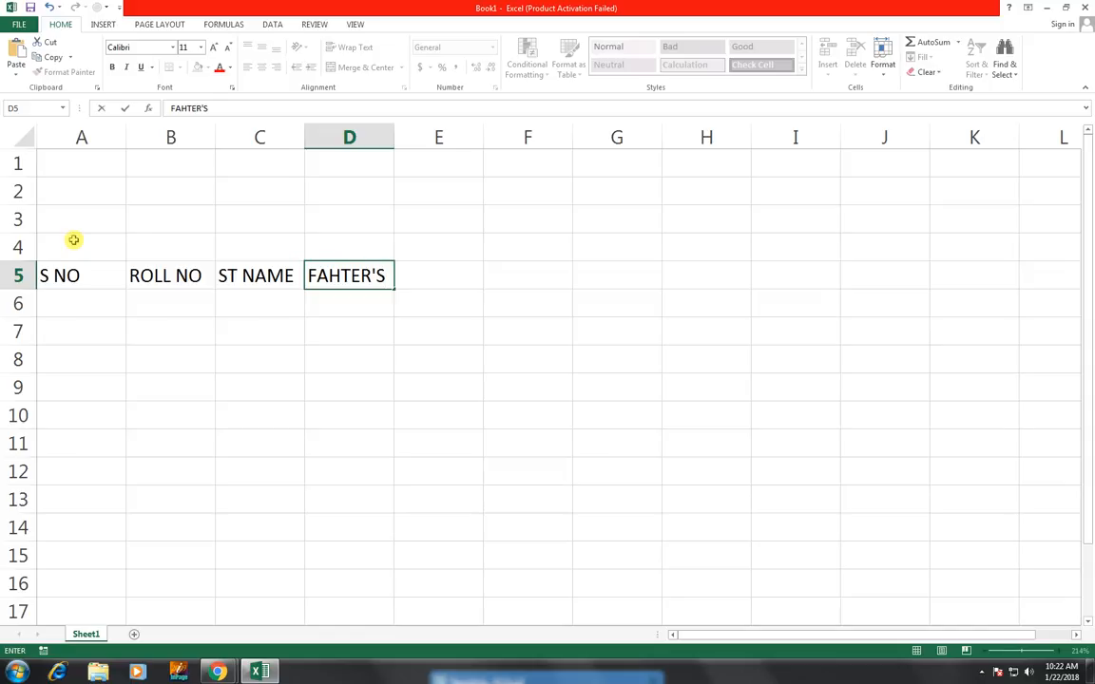
type(" NAME")
key("Tab")
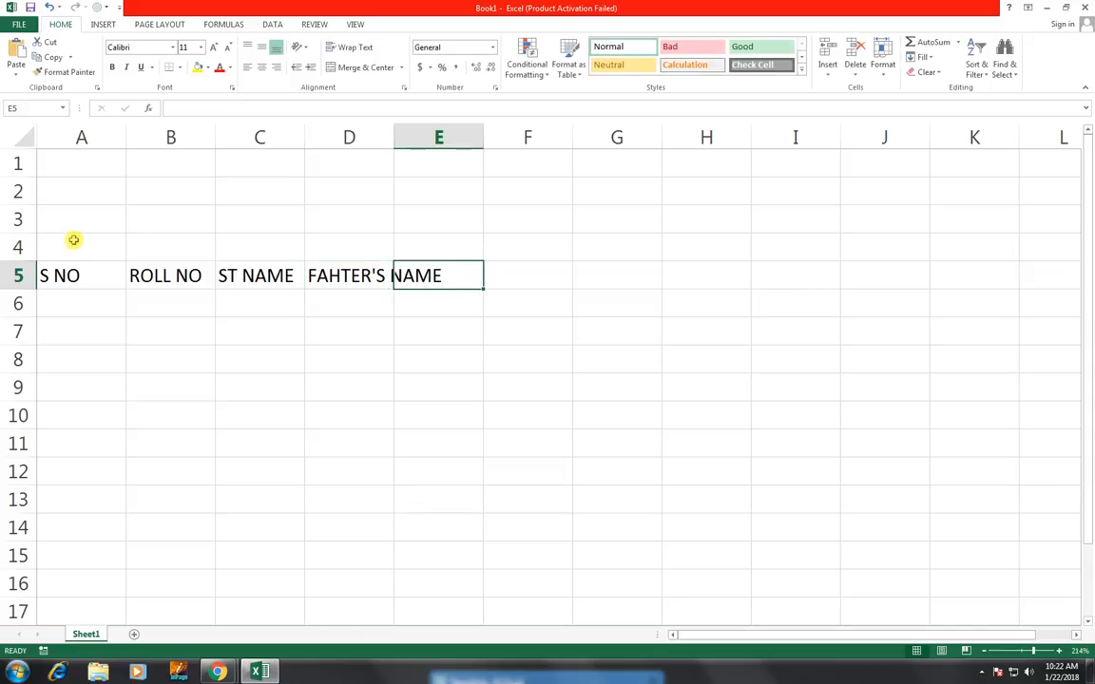
type("ADDRESS")
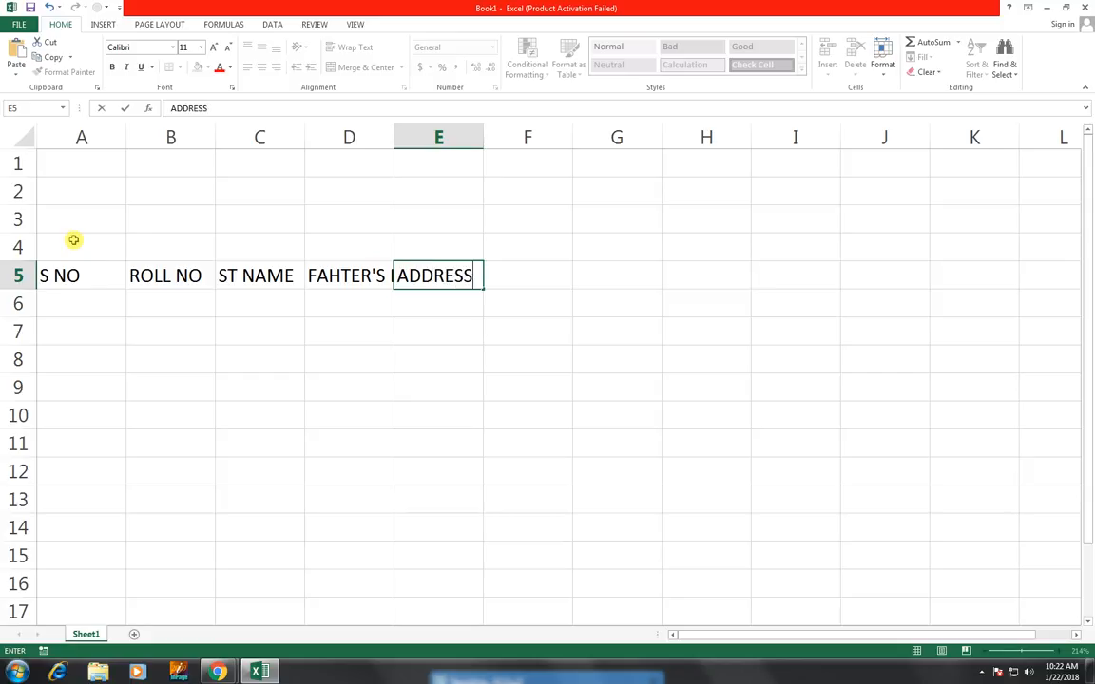
key("Tab")
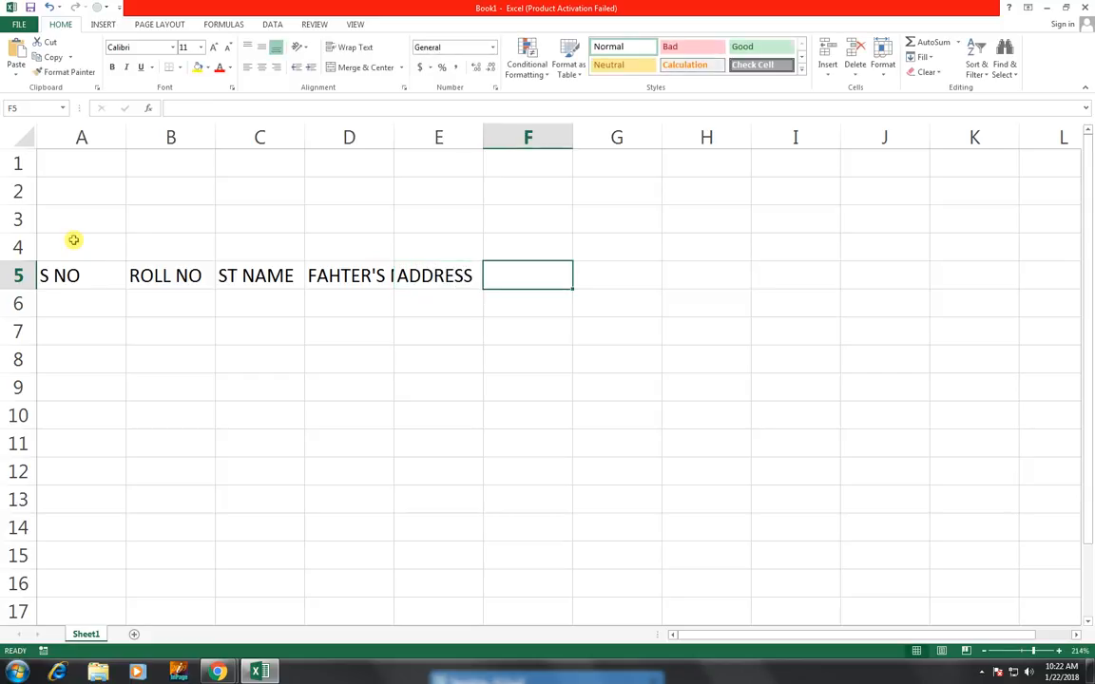
Undo an accidental column autofit and wrap the text of the FAHTER'S NAME header cell
left_click(347, 276)
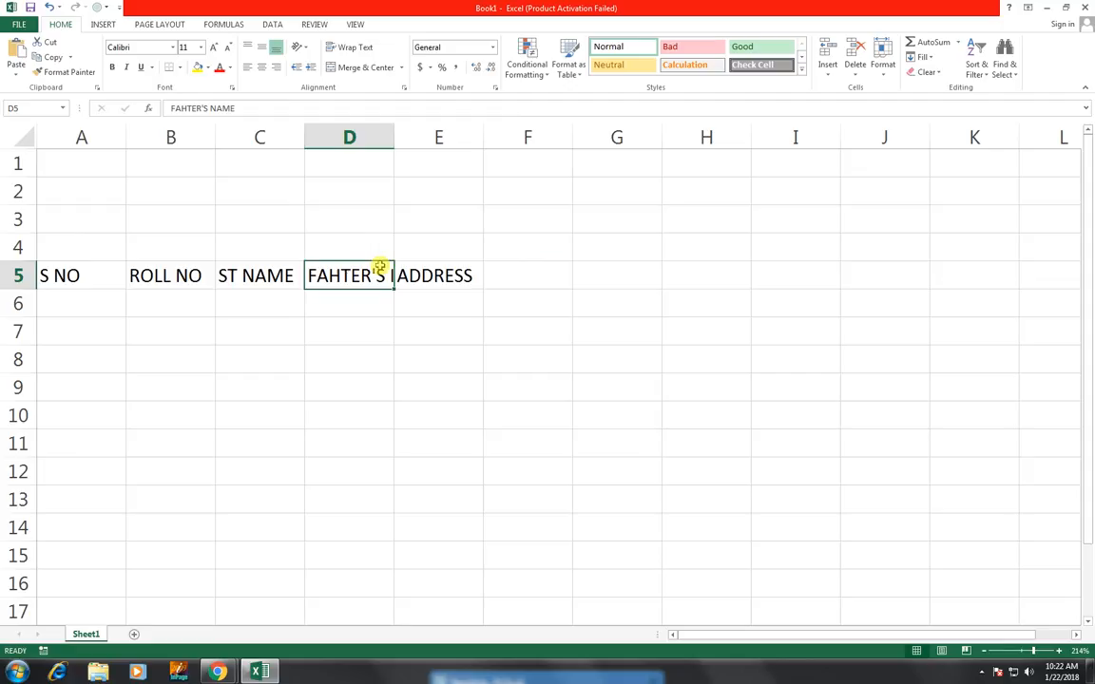
double_click(396, 127)
left_click(397, 131)
key("ctrl+z")
left_click(356, 47)
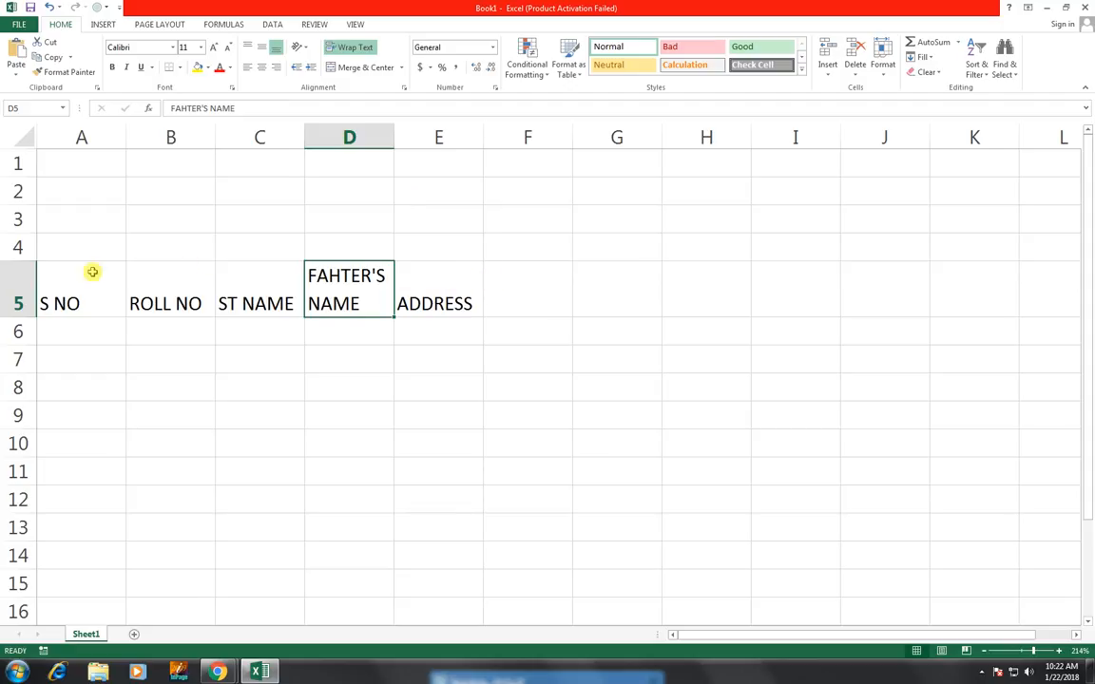
Merge and center cells F4 through H4 into one heading cell
left_click_drag(71, 278, 498, 278)
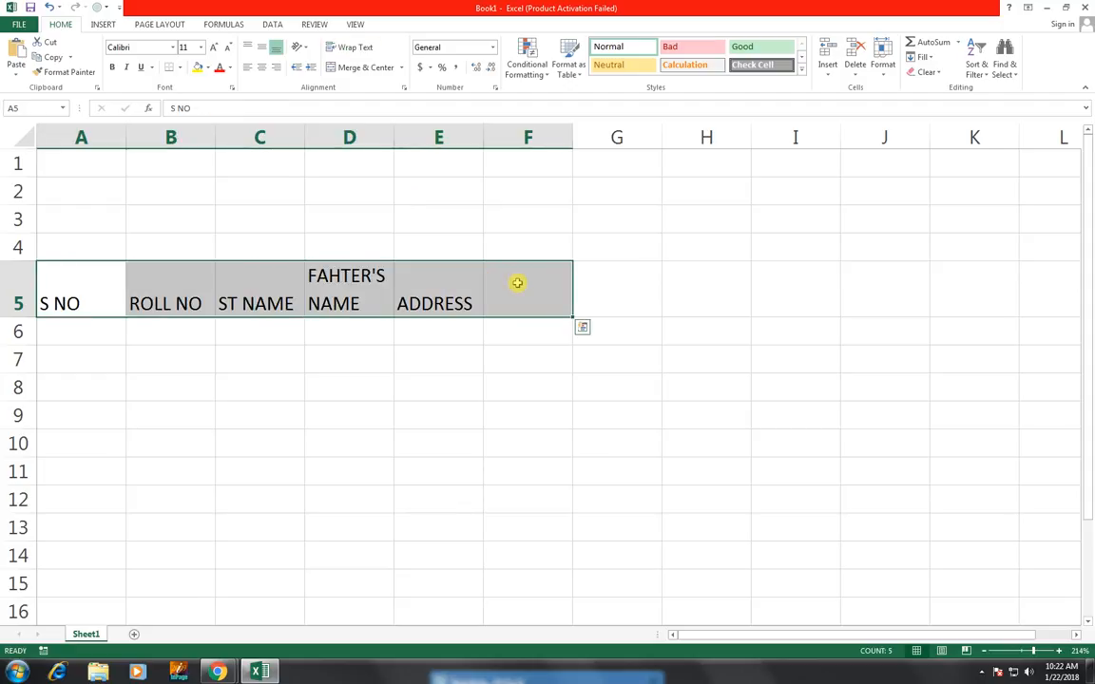
left_click(533, 268)
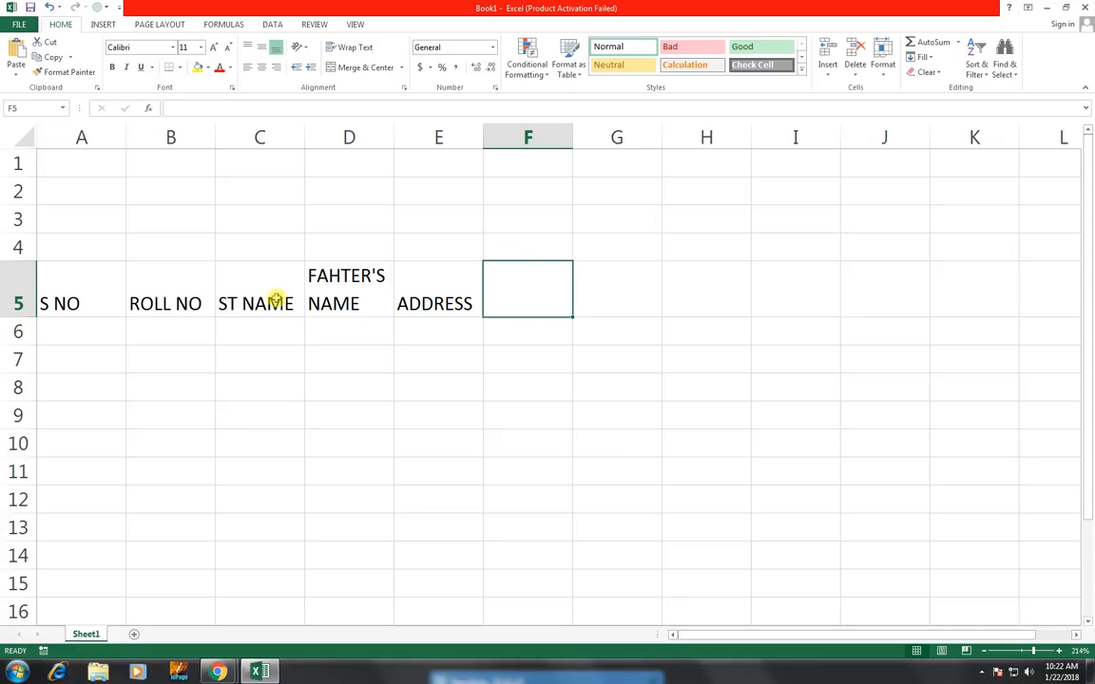
left_click(531, 247)
left_click_drag(643, 247, 722, 243)
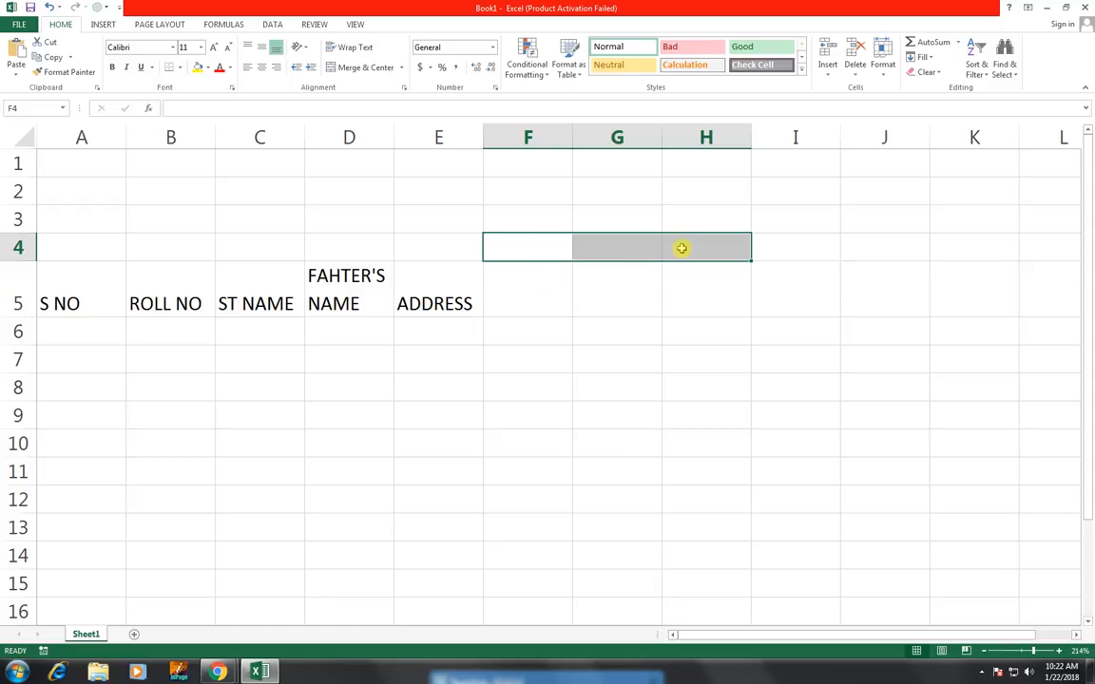
left_click(367, 69)
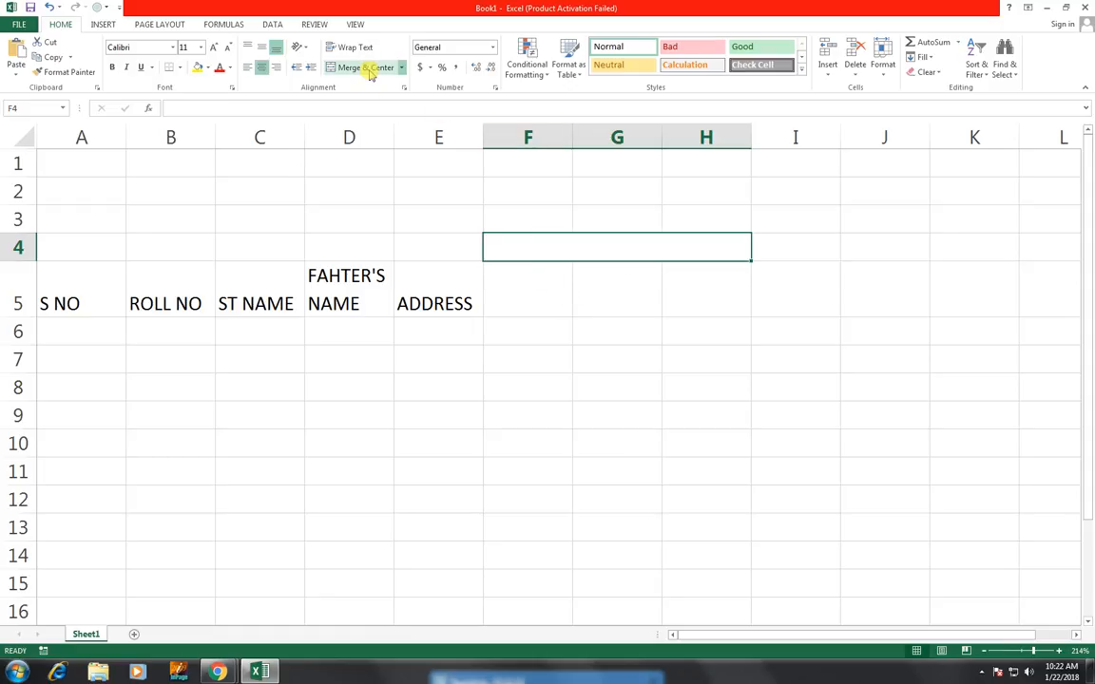
Enter the merged heading CONTACT NO above columns F to H
type("CONATAC")
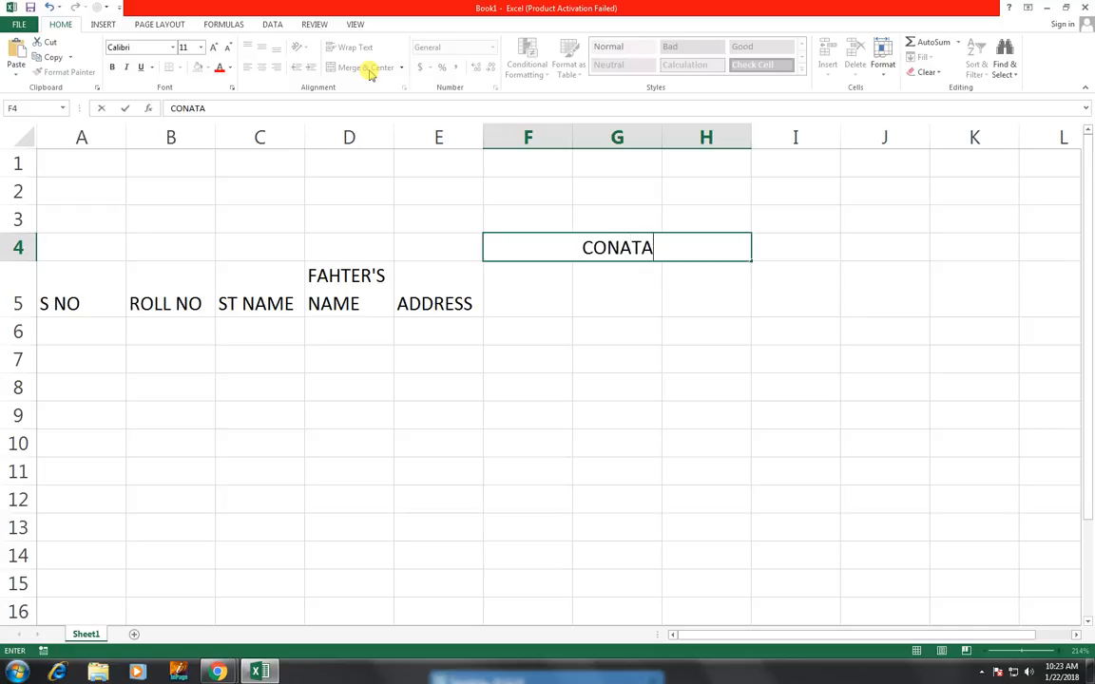
key("BackSpace")
key("BackSpace")
key("BackSpace")
key("BackSpace")
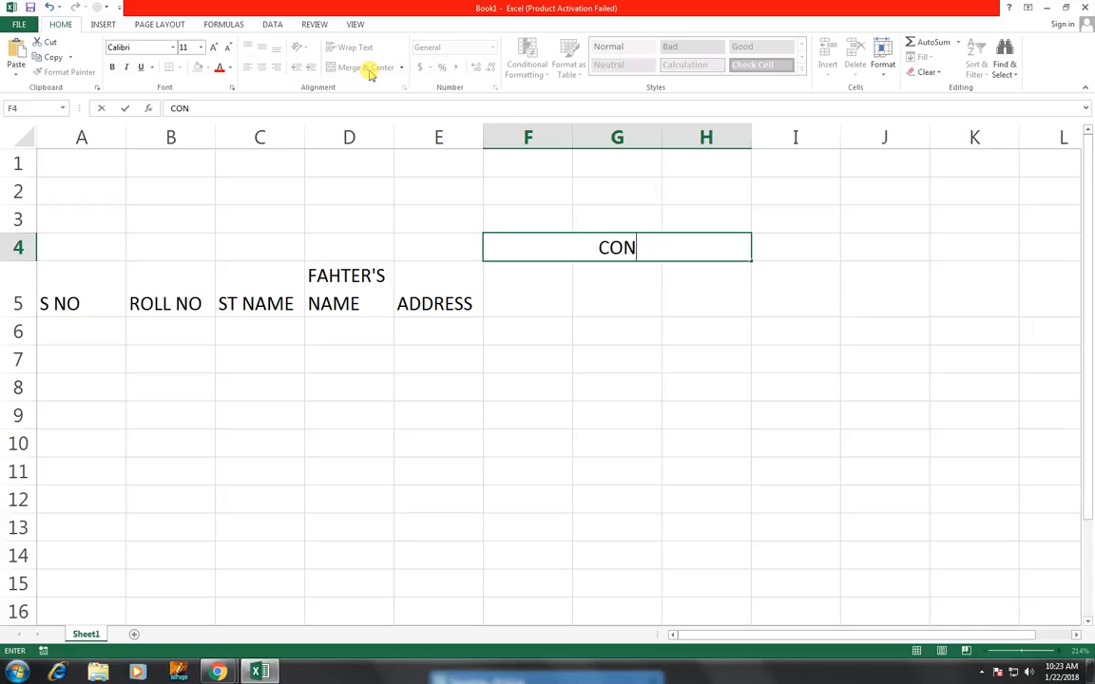
type("TACT")
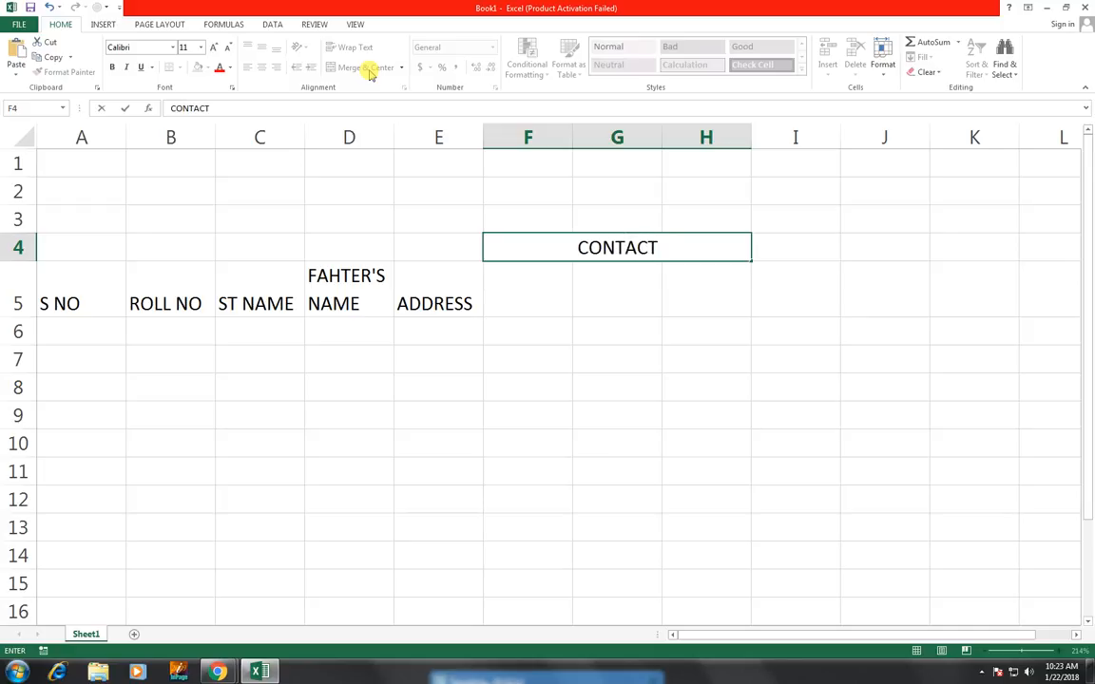
key("Return")
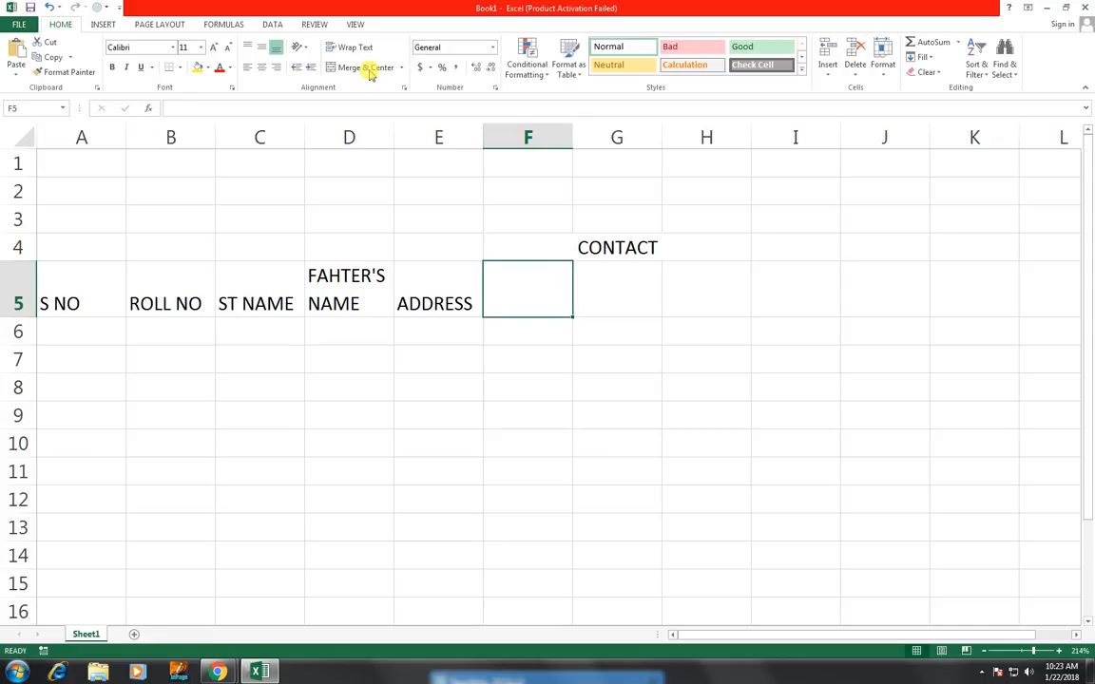
key("Up")
key("F2")
type("NO")
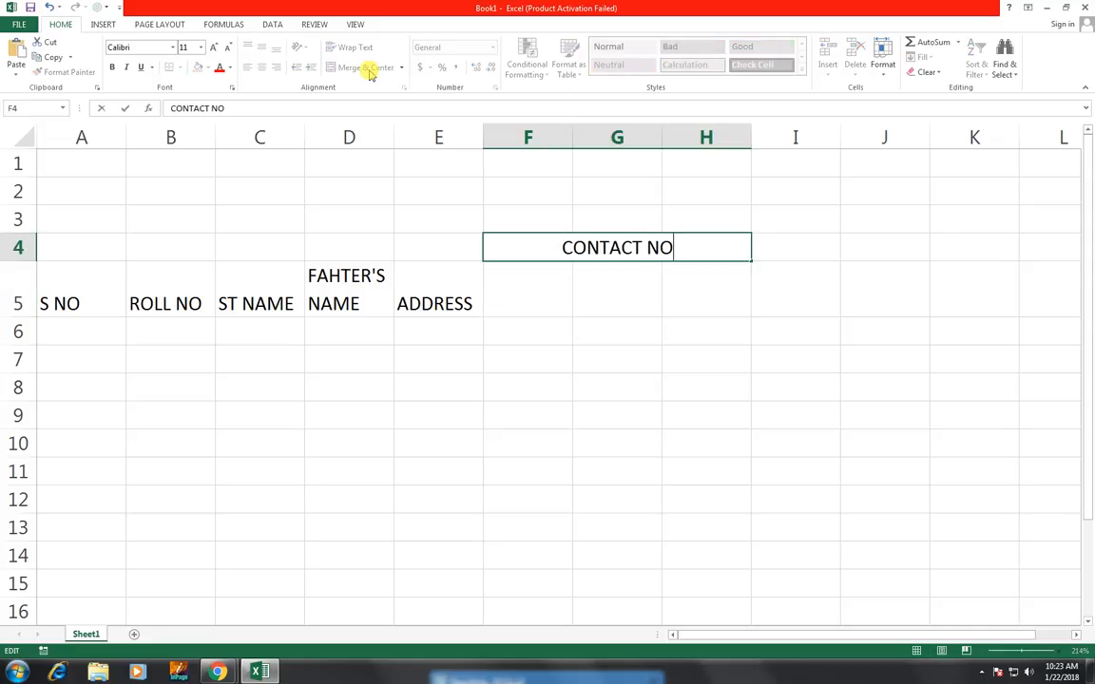
key("Return")
Enter sub-headers ST, FATHER and OTHER under CONTACT NO in cells F5 to H5
type("ST")
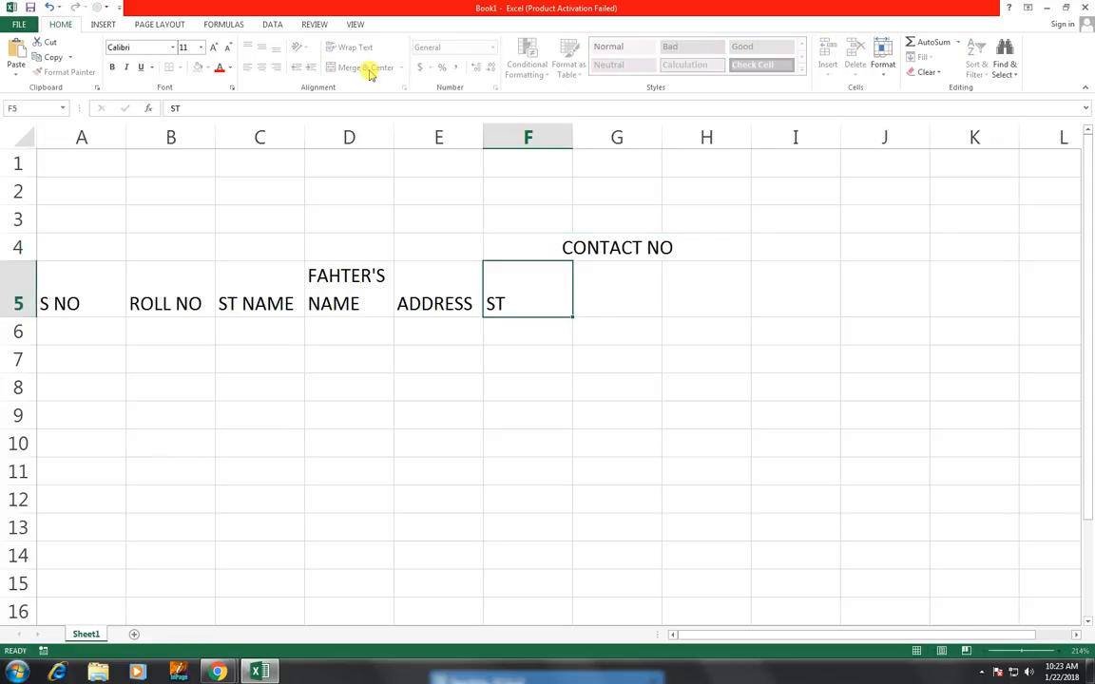
key("Tab")
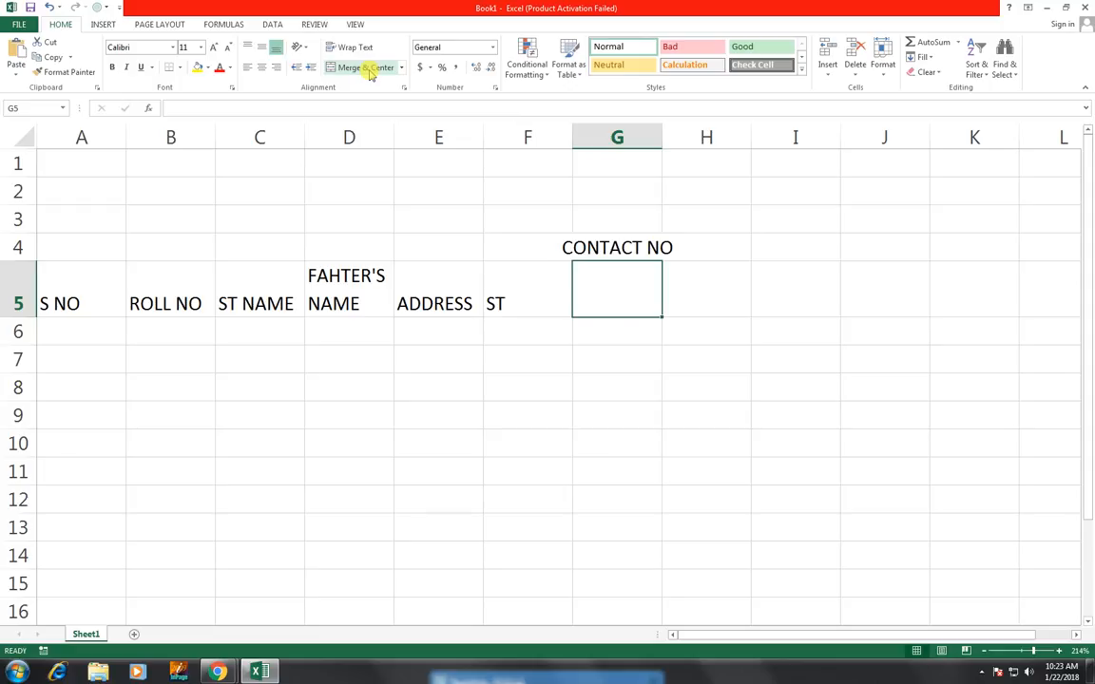
type("FATHER")
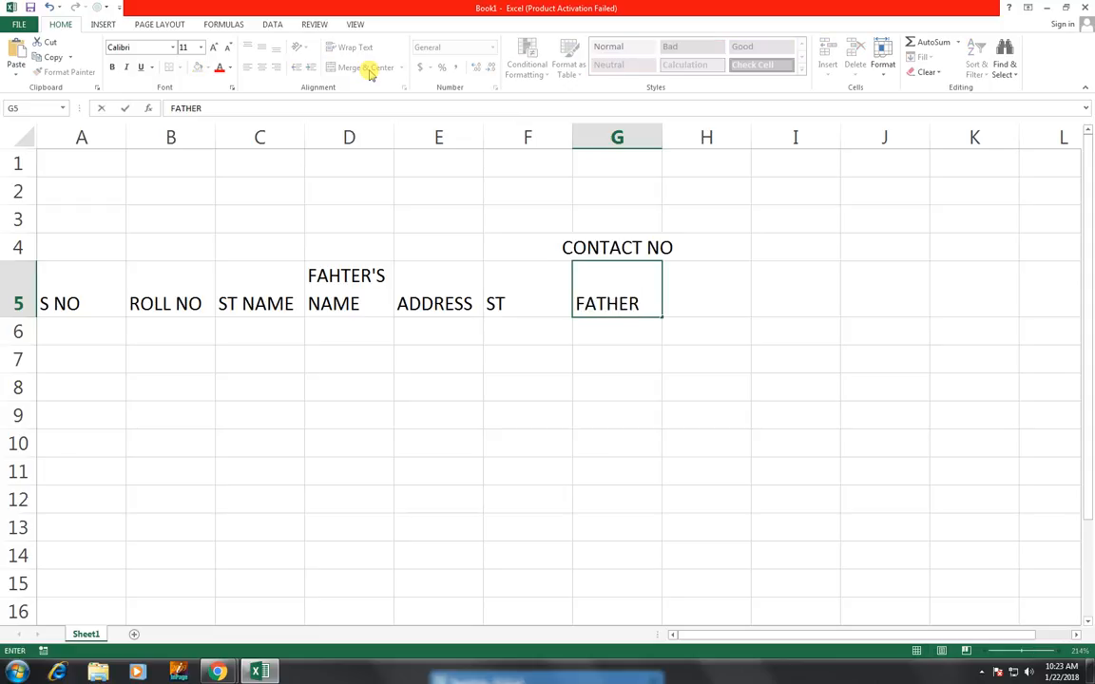
key("Tab")
type("OTHER")
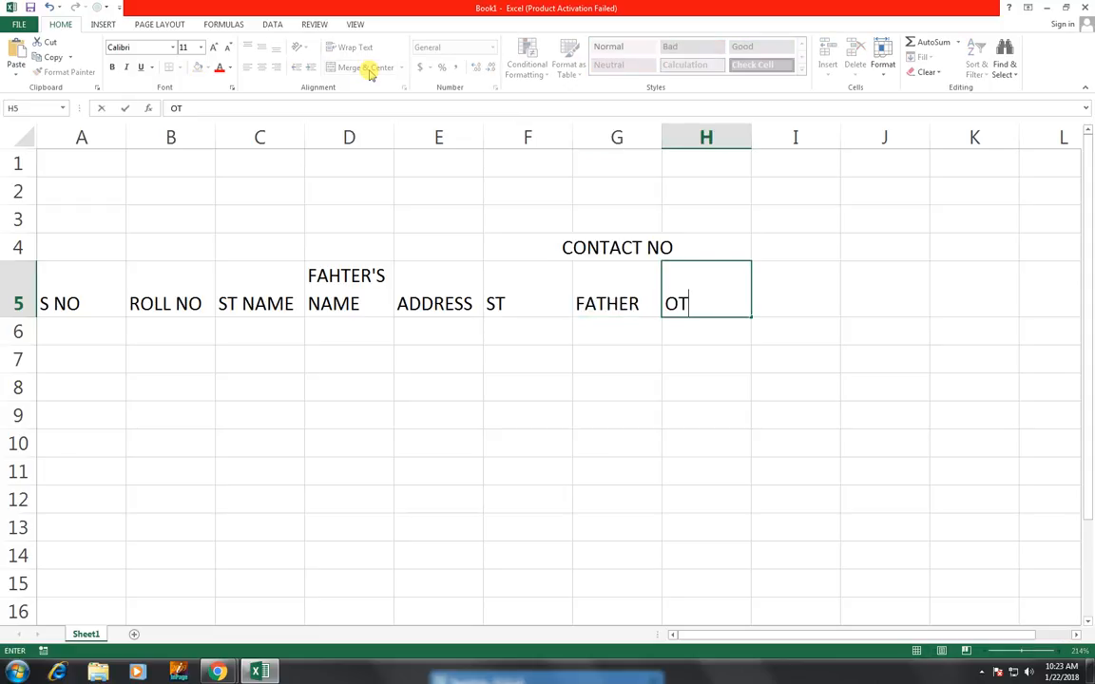
key("Right")
key("Down")
key("Left")
key("Up")
key("Up")
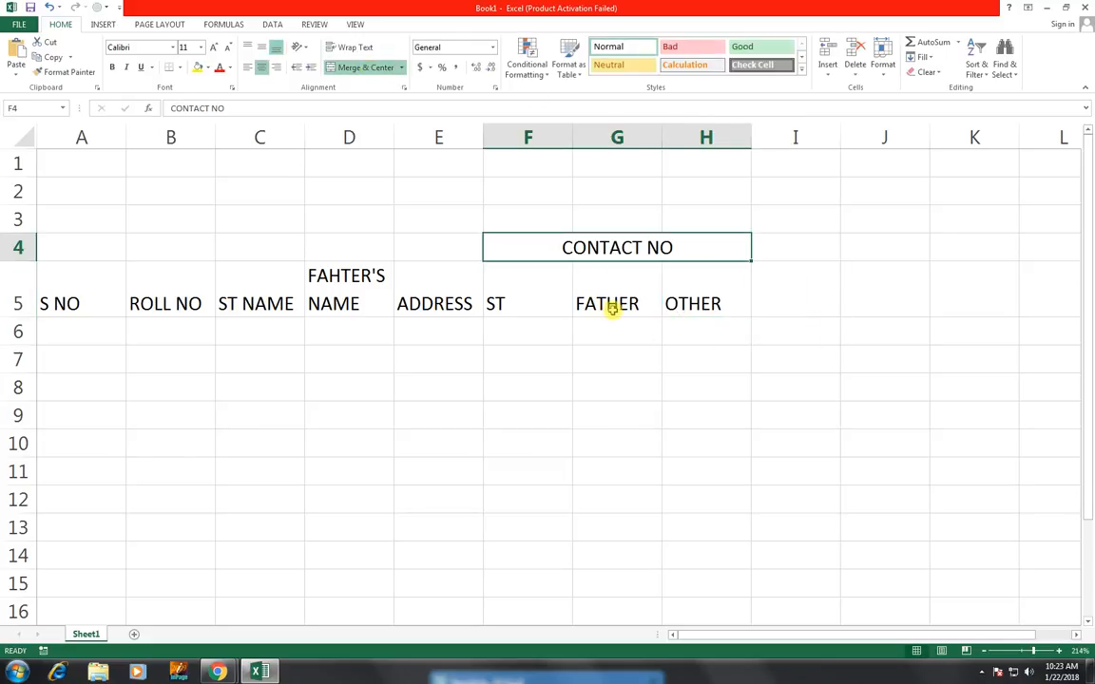
Add the headers DOA in I5 and EXTRA in J5
left_click(788, 302)
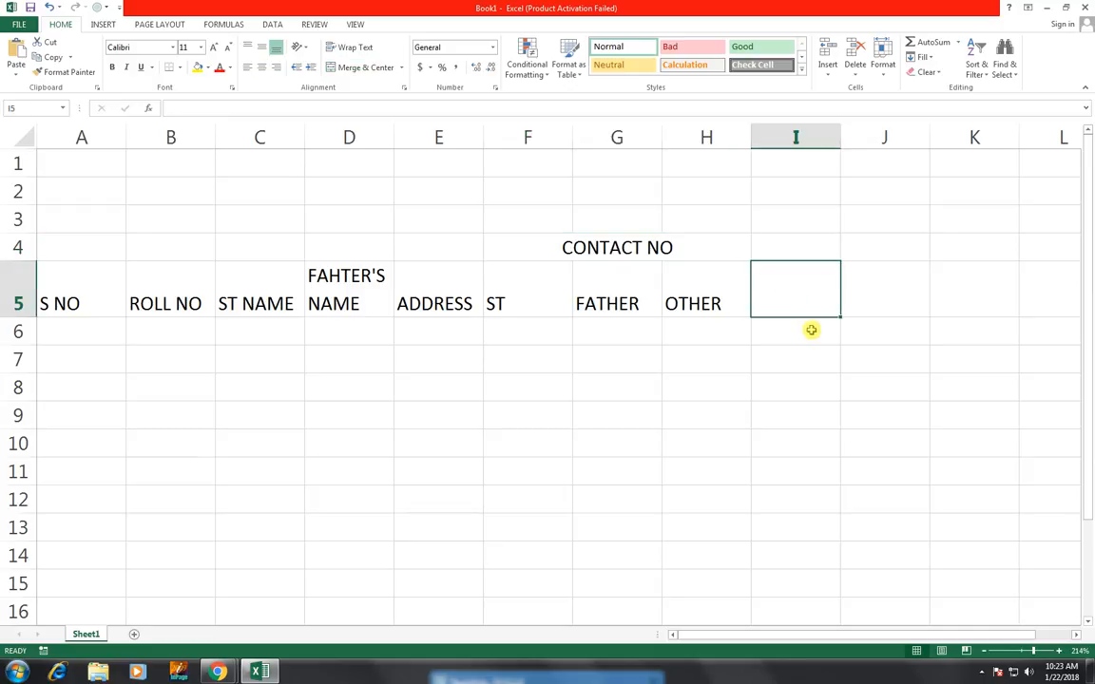
type("DOA")
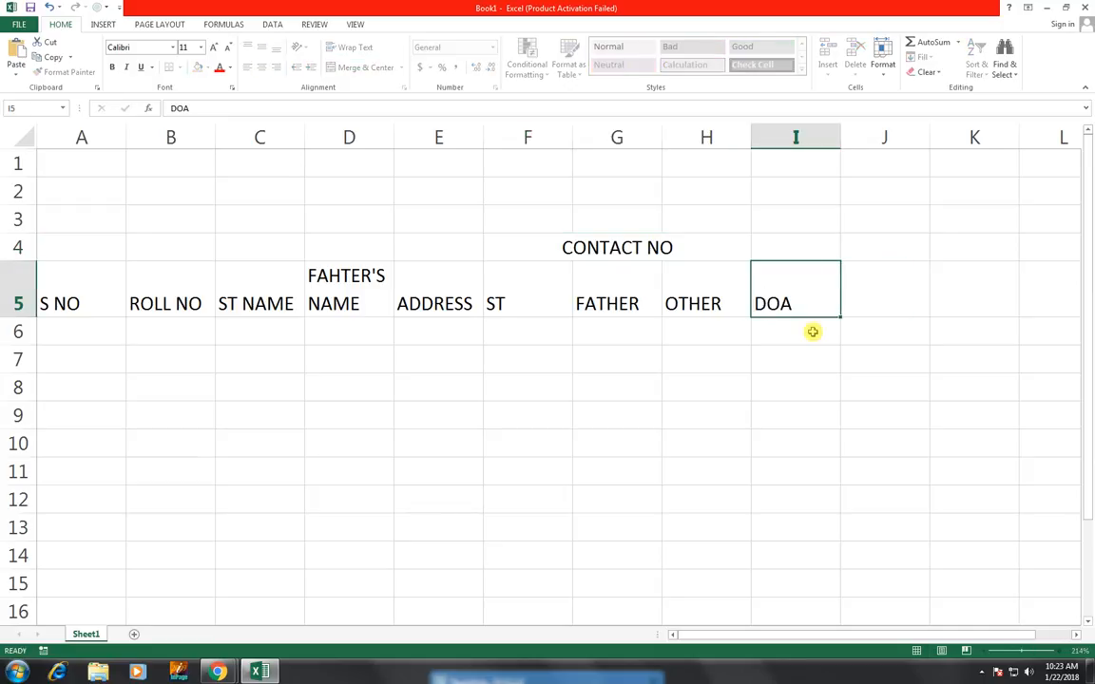
key("Tab")
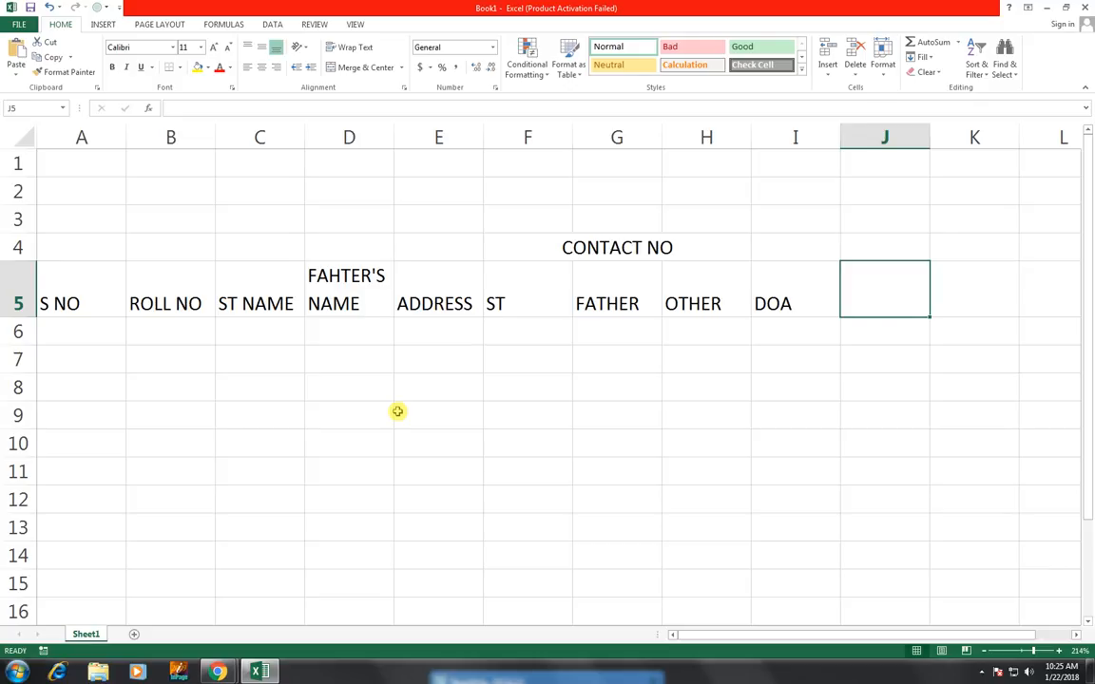
type("EXTRA")
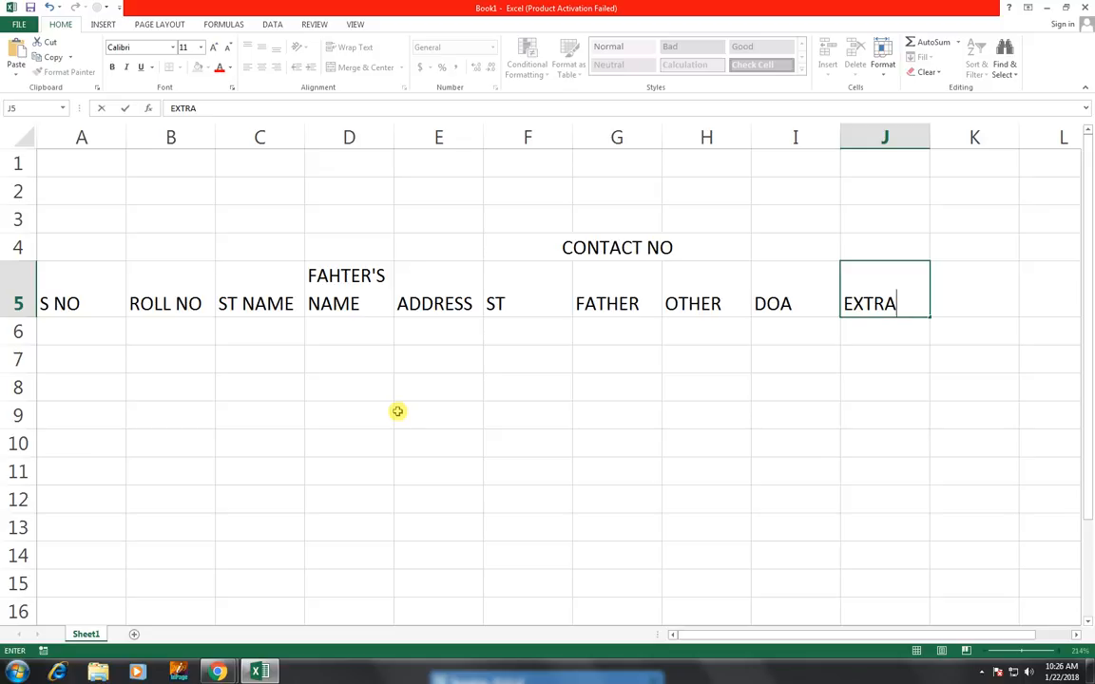
key("Left")
key("Left")
key("Left")
key("Left")
key("Left")
key("Left")
key("Left")
key("Left")
key("Left")
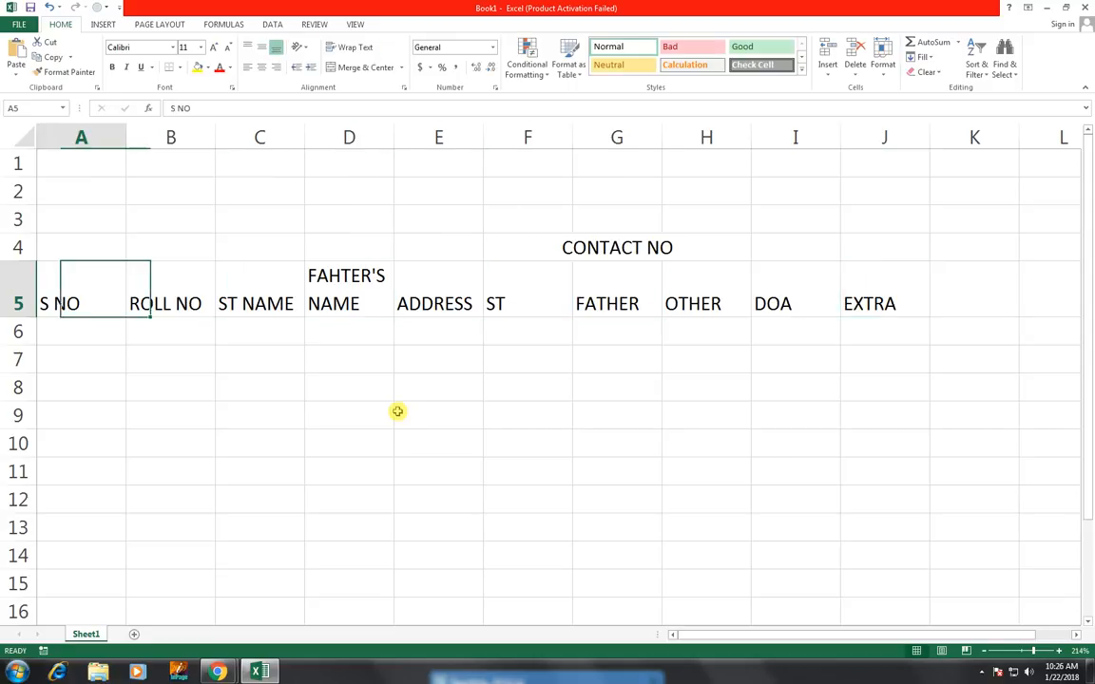
Enter 1 in A6 and fill serial numbers 1 to 8 down to row 13
key("Right")
key("Down")
key("Left")
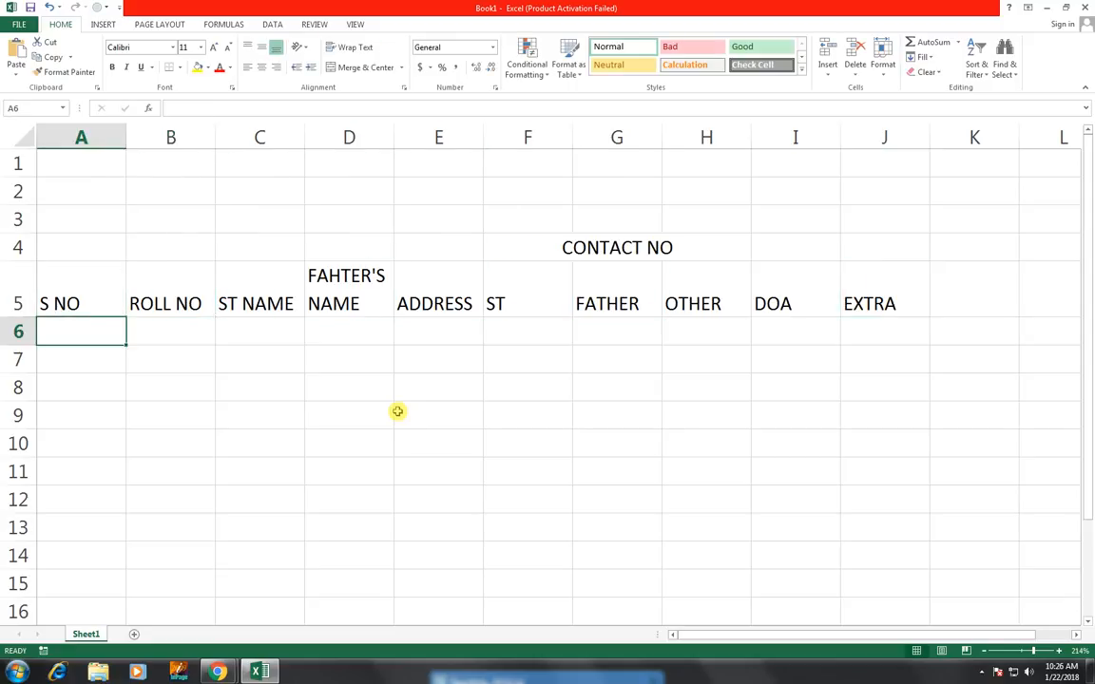
type("1")
key("ctrl+Return")
left_click_drag(123, 346, 124, 532)
Enter roll number MO1234 in B6 and copy it down to row 13
left_click(186, 342)
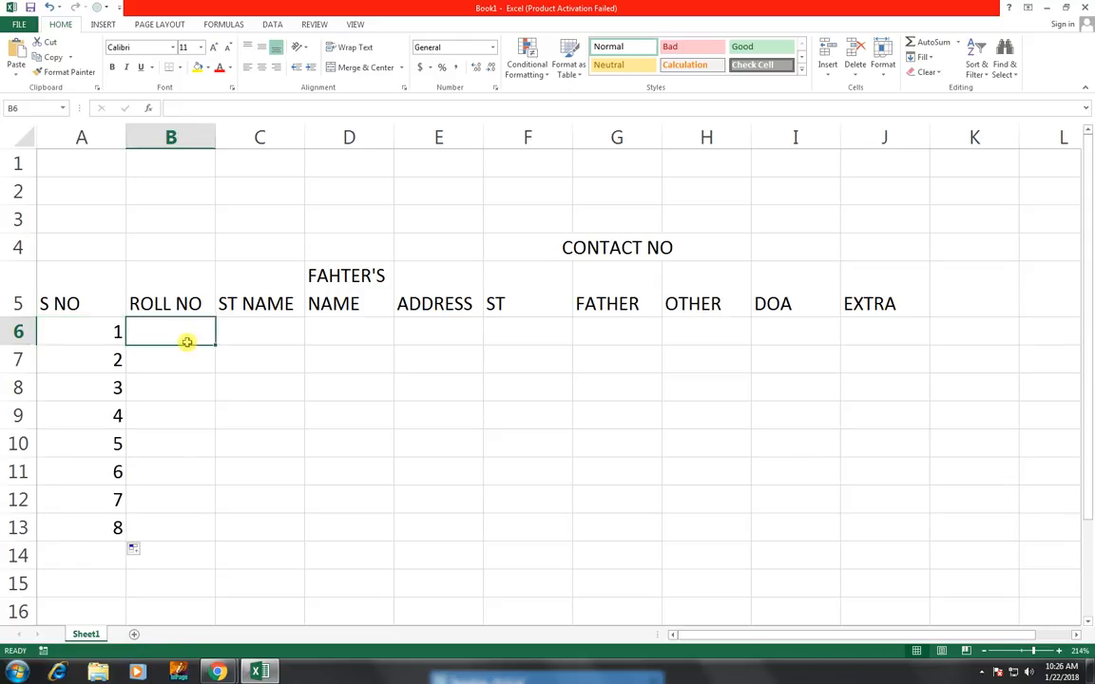
type("MO")
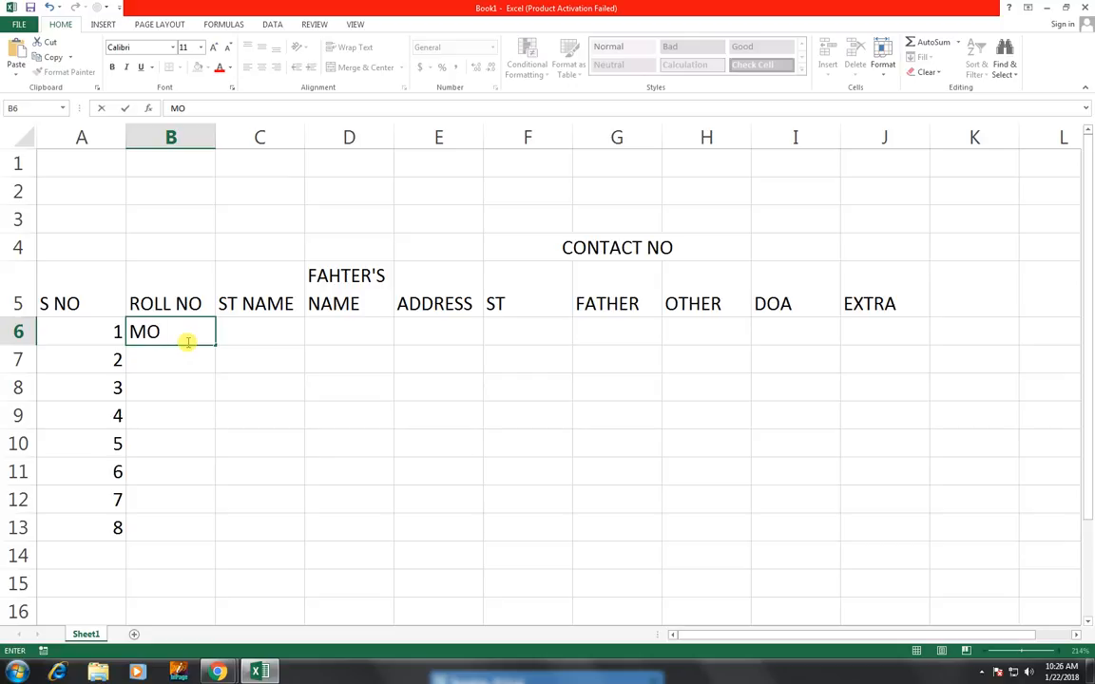
type("1234")
left_click(285, 359)
left_click(199, 337)
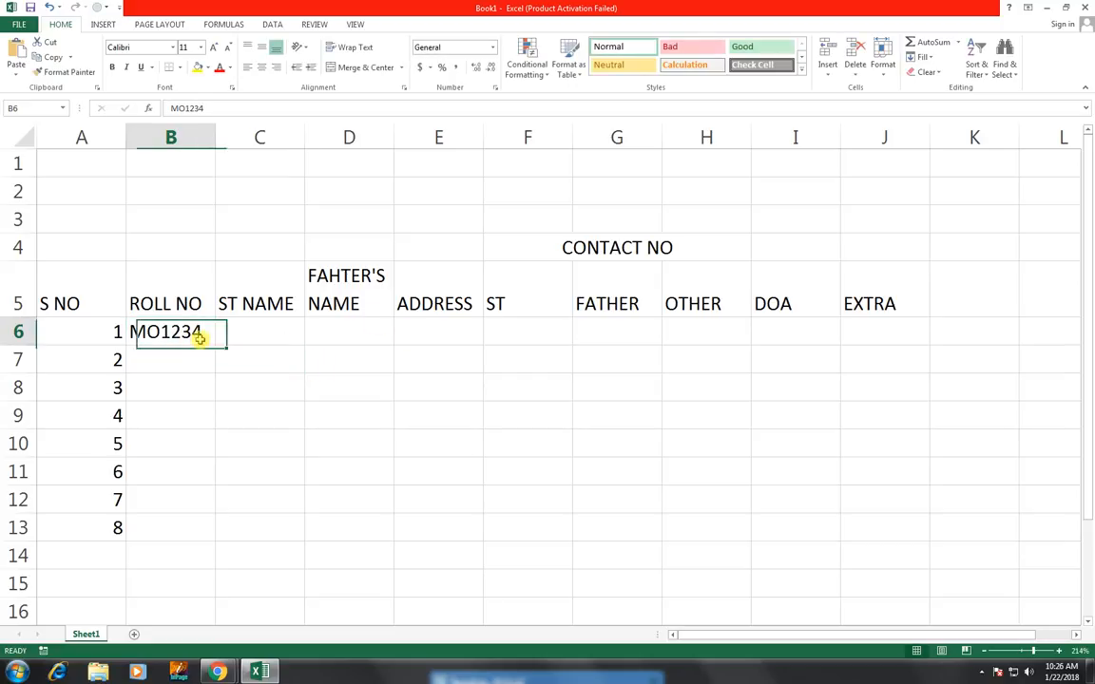
left_click_drag(214, 346, 212, 538)
Enter a student name in C6 and fill student names from the custom list down to row 13
left_click(256, 331)
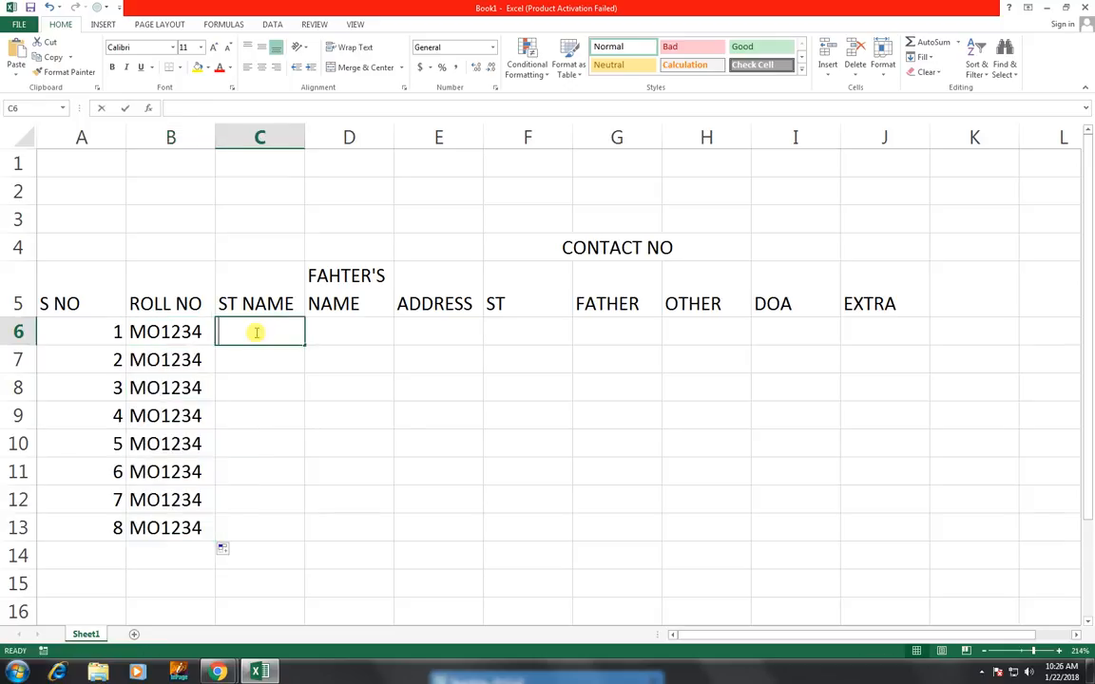
type("RAZA")
key("Return")
left_click(291, 334)
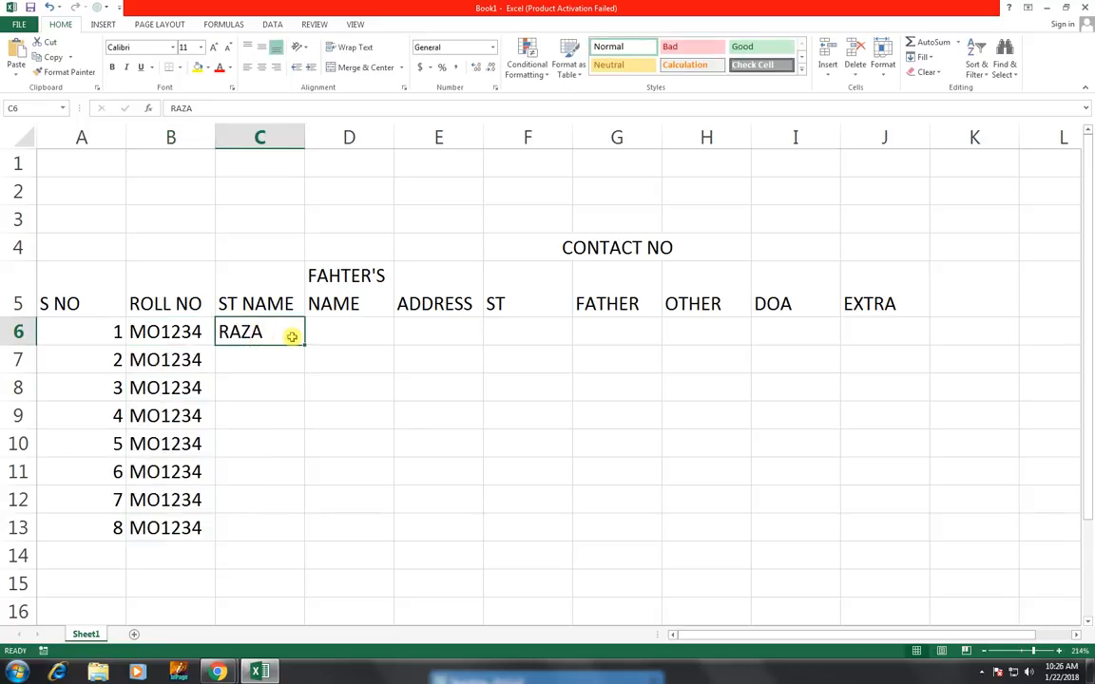
left_click_drag(303, 346, 304, 530)
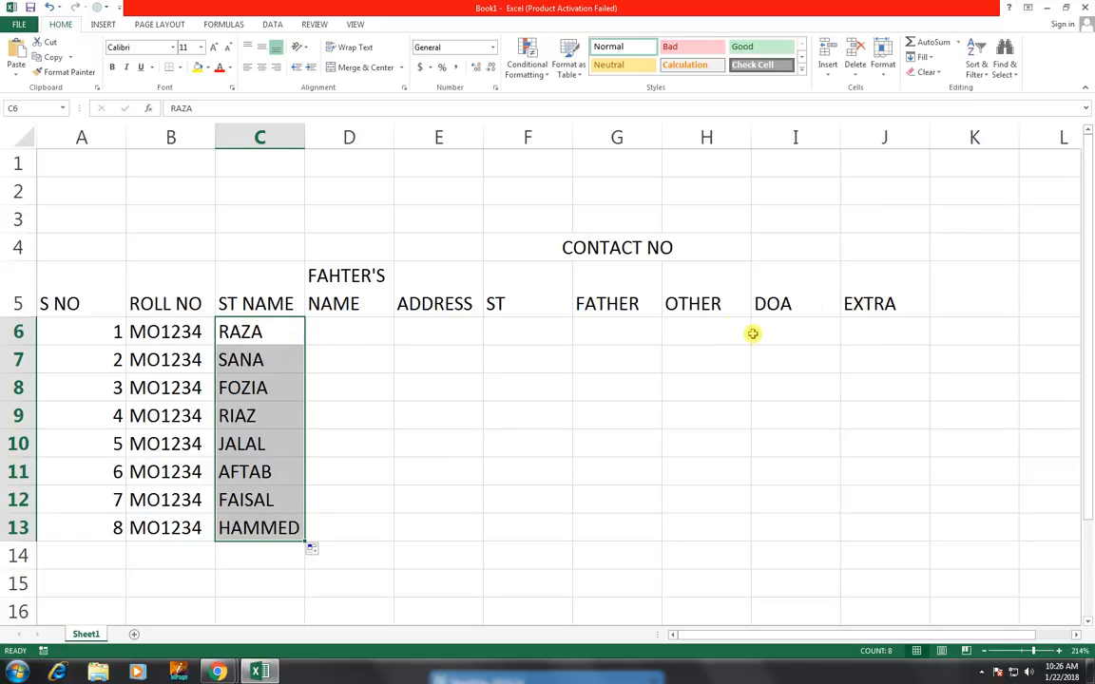
Enter the fathers' names YAQOOB, HASAN and KAFEEL in D6 to D8
left_click(348, 335)
key("Down")
key("Up")
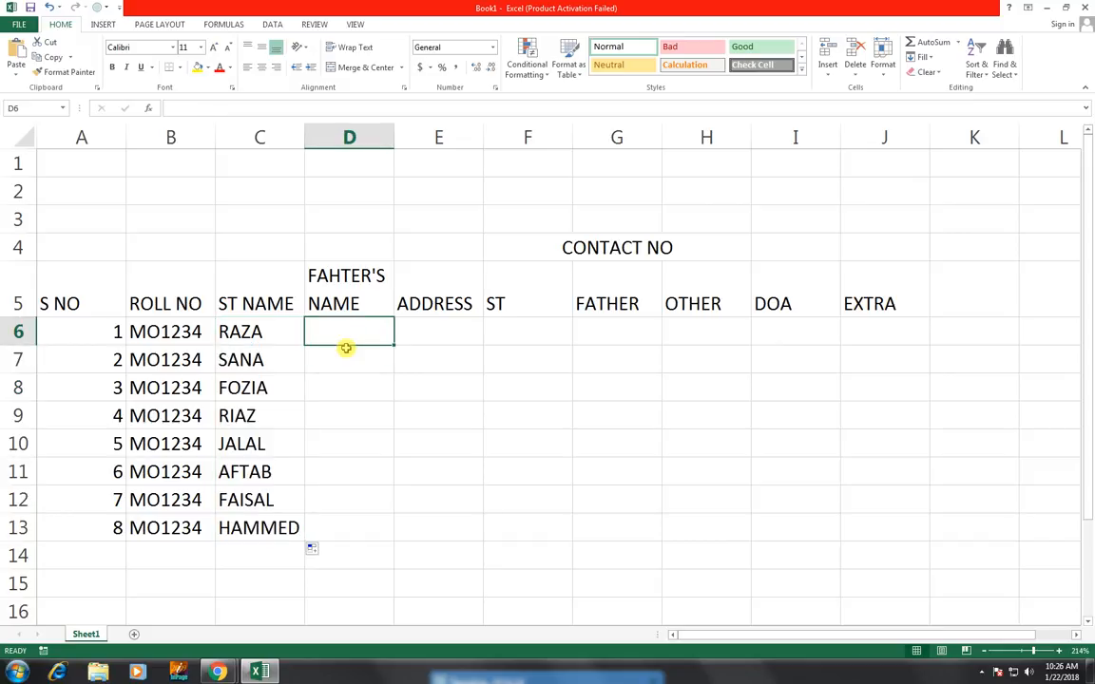
type("YAQOOB")
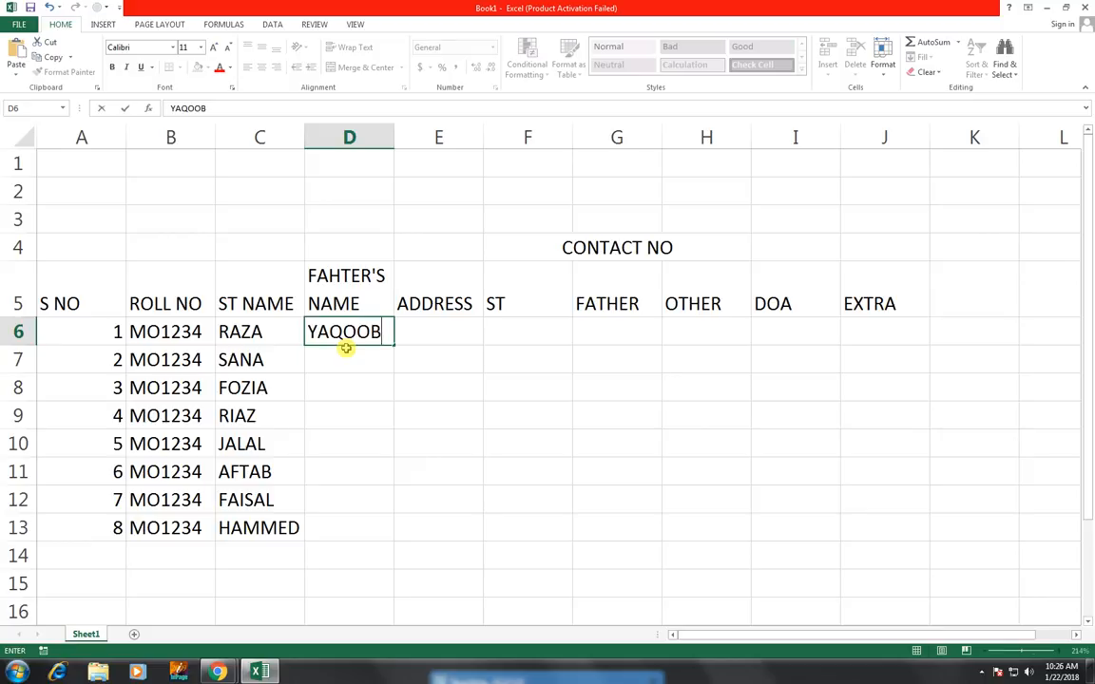
key("Return")
type("HASAN")
key("Return")
type("KAFEEL")
key("Return")
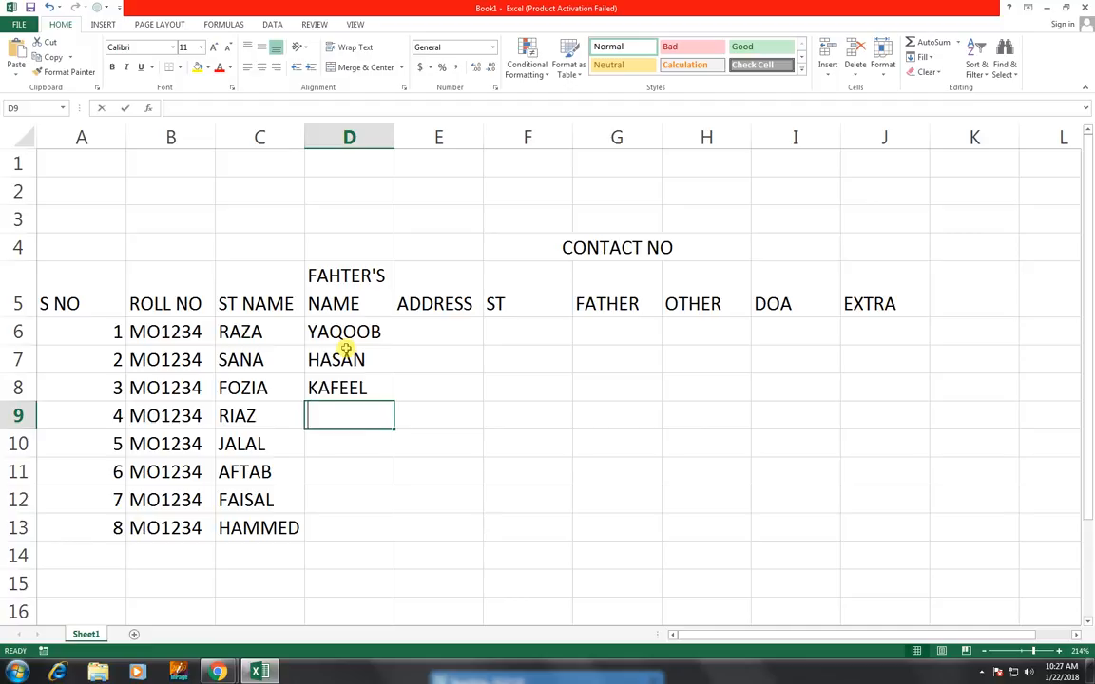
Enter the fathers' names FAISAL, NOMAN, BILAL, REHAN and DANIYAL in D9 to D13
type("FAISAL")
key("Return")
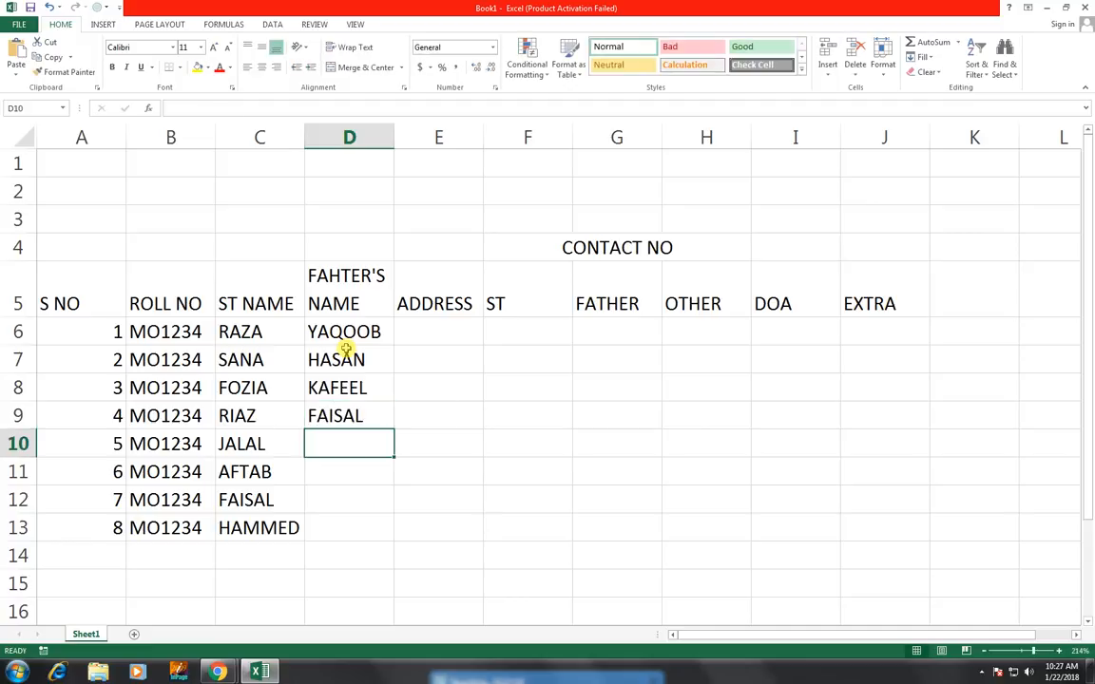
type("NOMAN")
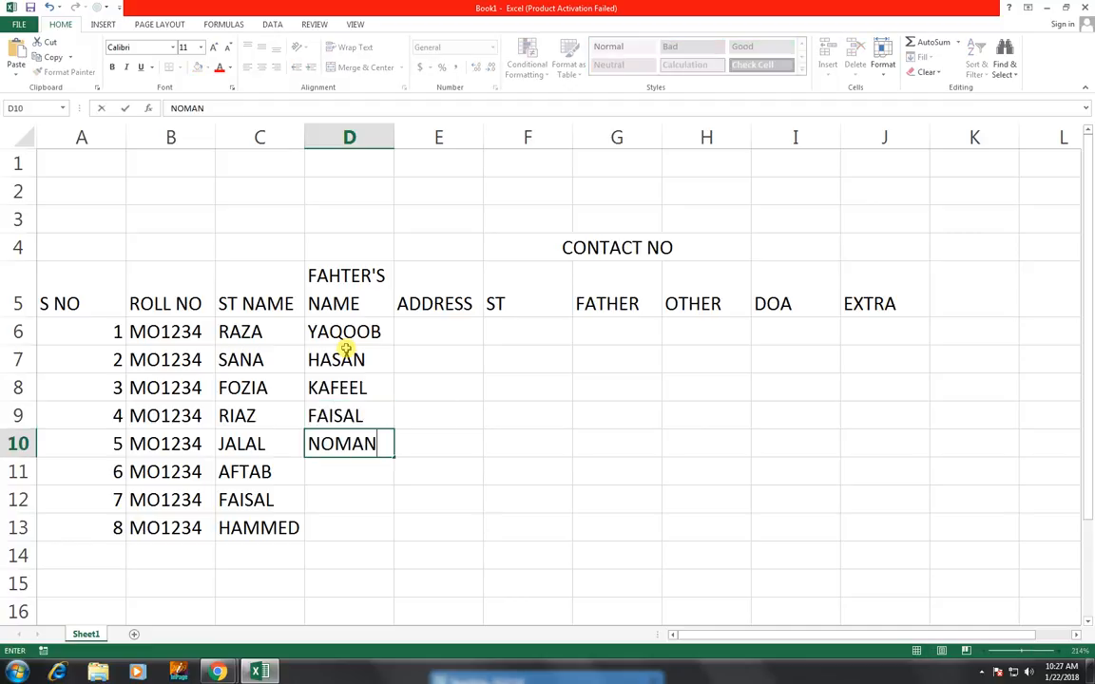
key("Return")
type("BILA")
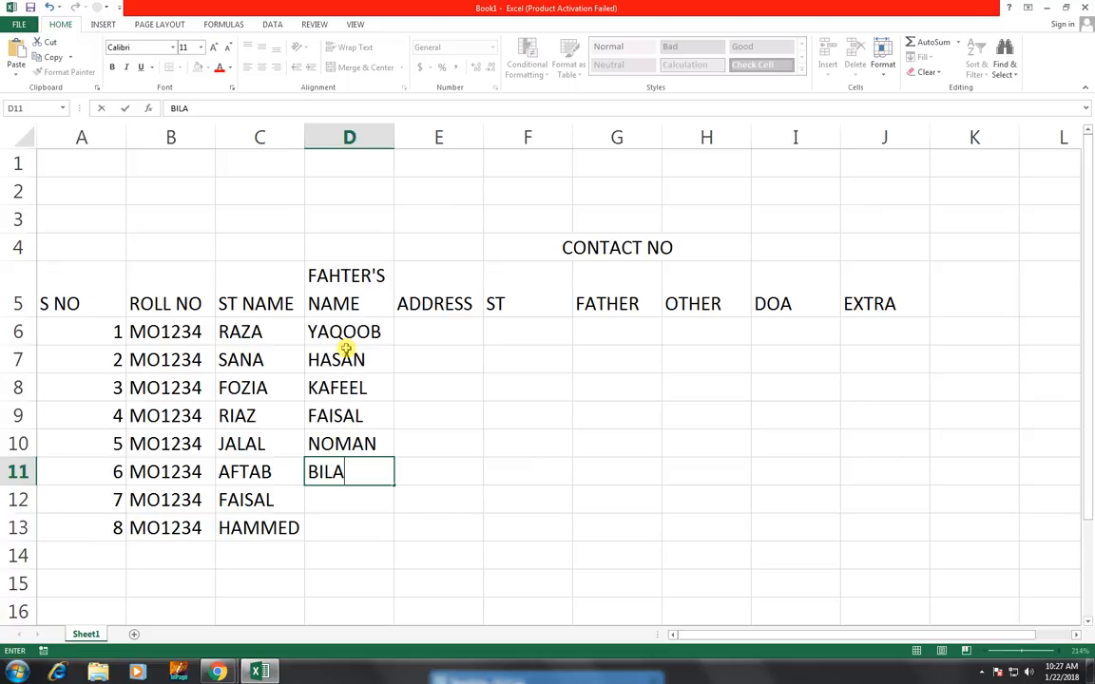
type("L")
key("Return")
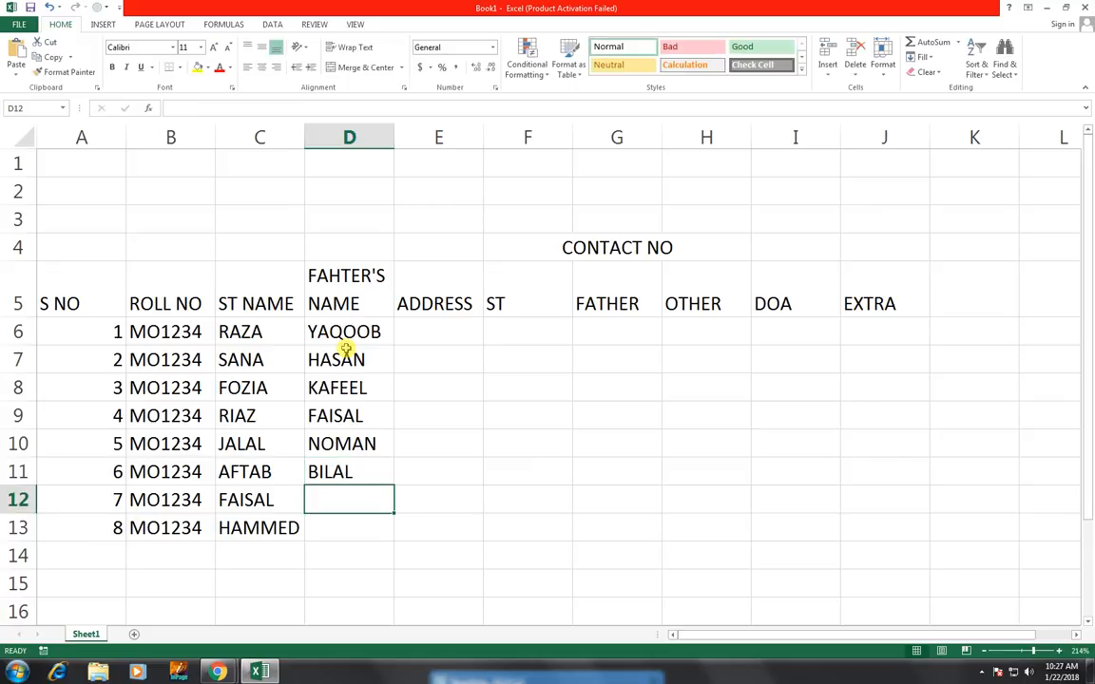
type("REHAN")
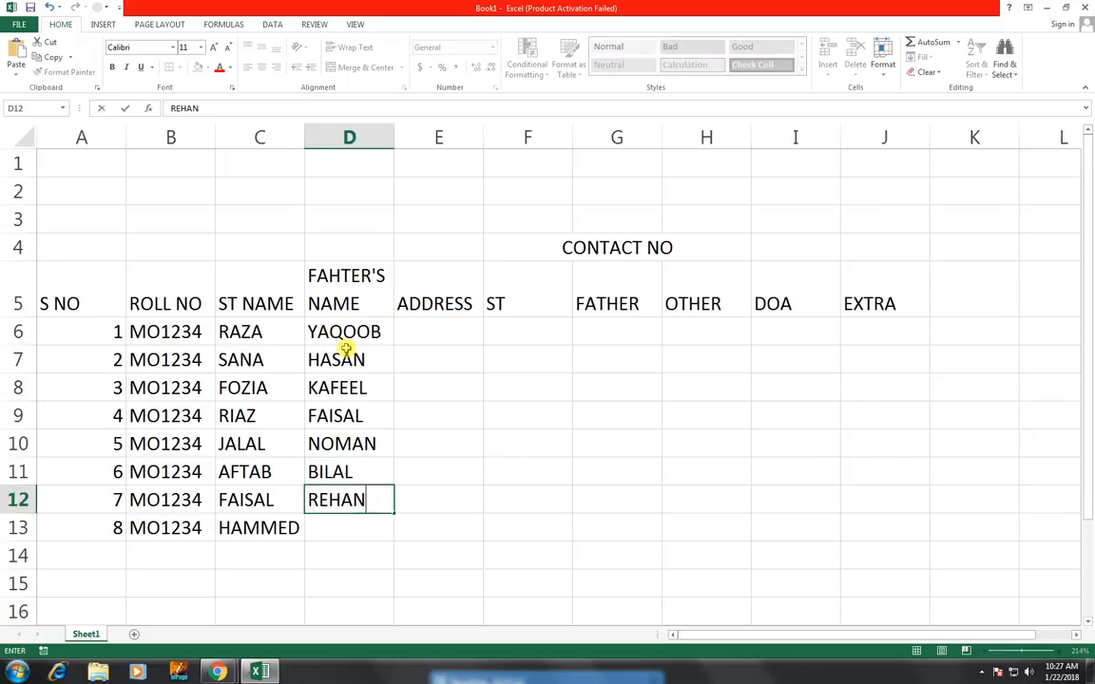
key("Return")
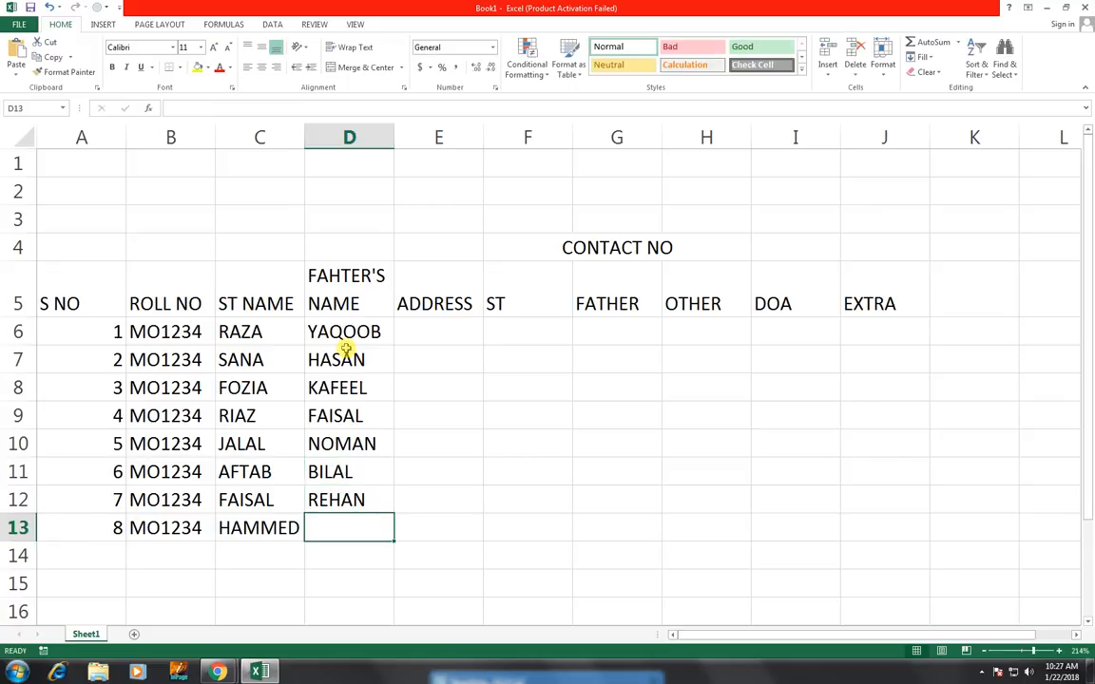
type("DANIYAL")
left_click(429, 330)
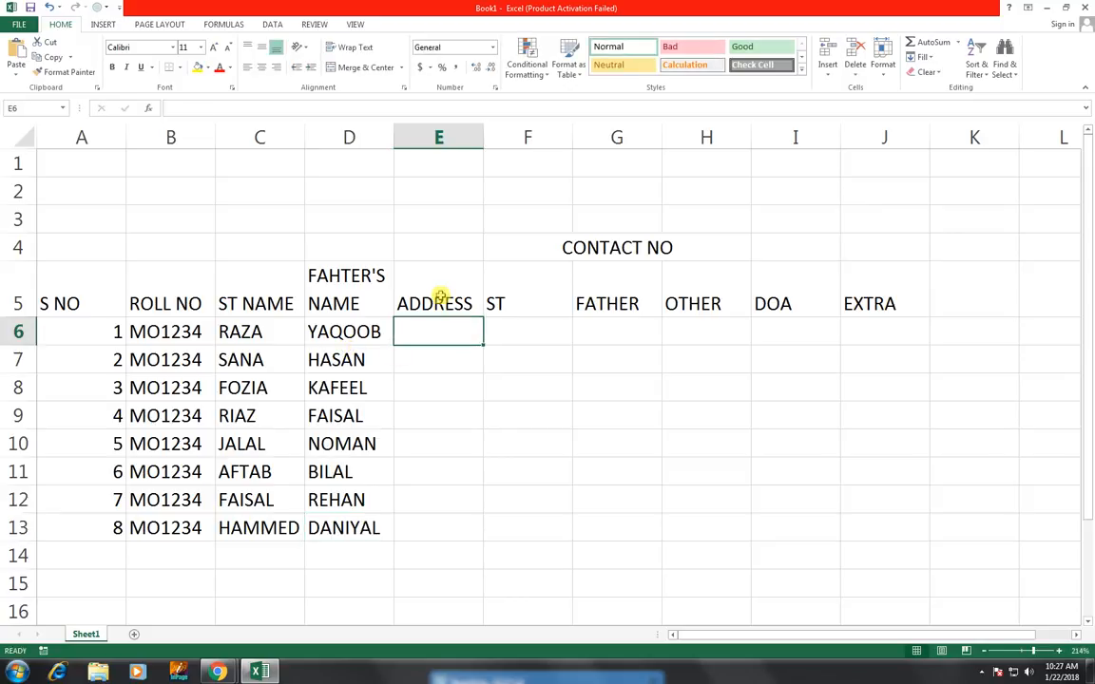
Enter STREETXX as the address in E6 and fill it down to row 13
type("X")
key("BackSpace")
type("STREETXX")
key("ctrl+Return")
key("Return")
left_click(475, 339)
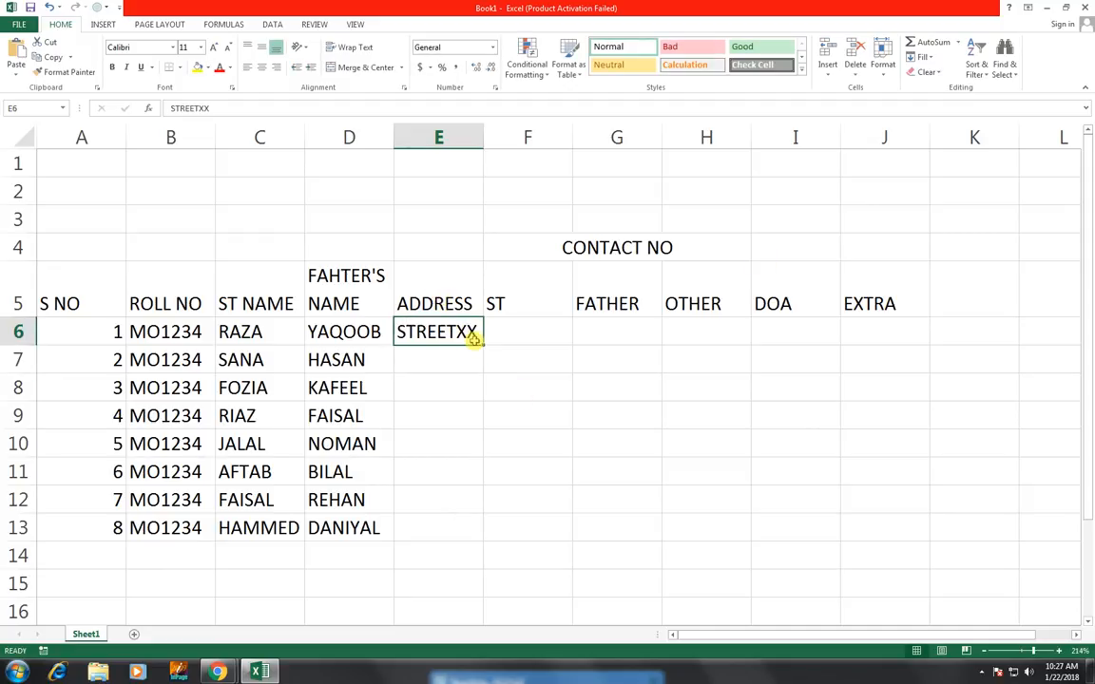
left_click_drag(481, 345, 448, 534)
Enter 0321-XXX as the student contact number in F6 and fill it down to row 13
left_click(502, 336)
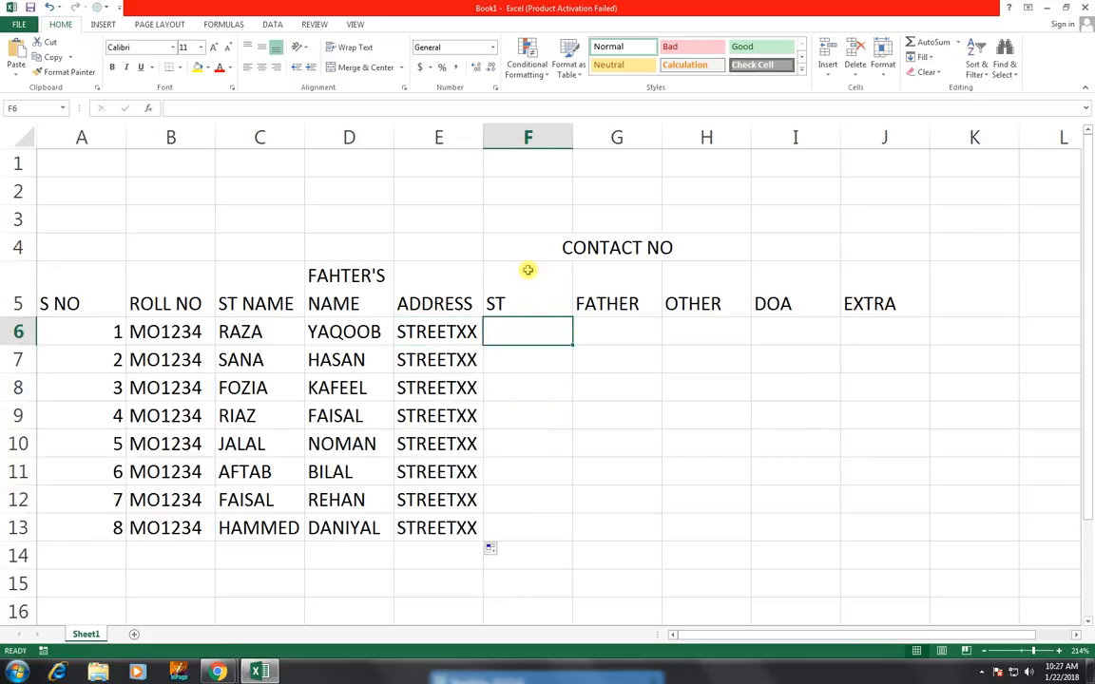
type("0321-XX")
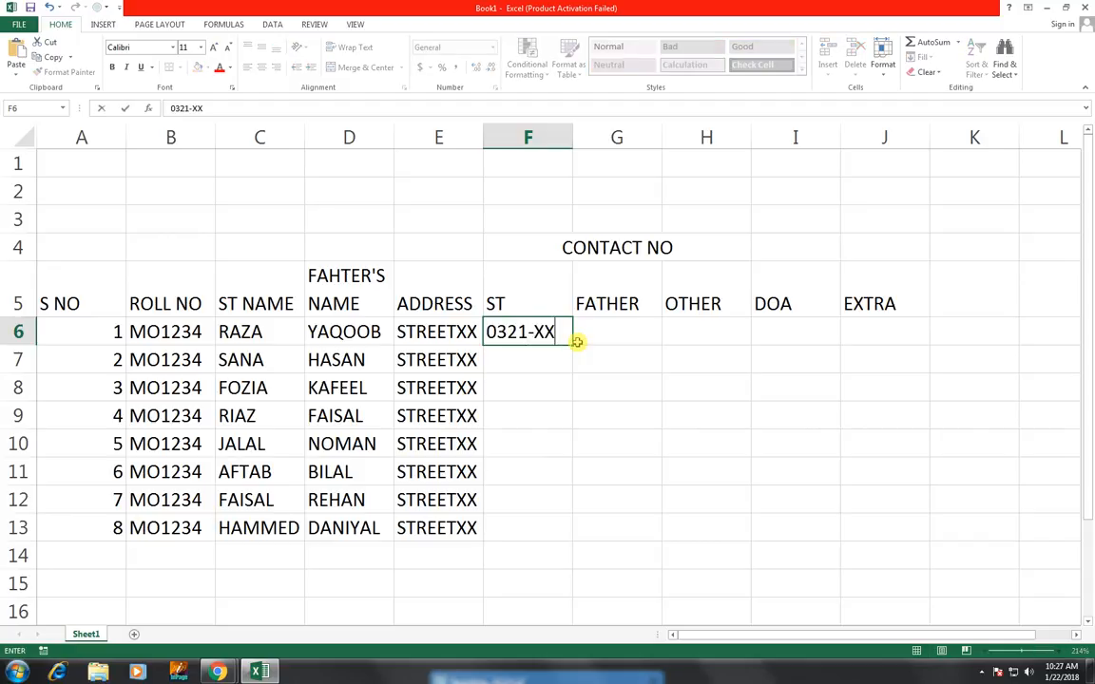
key("Return")
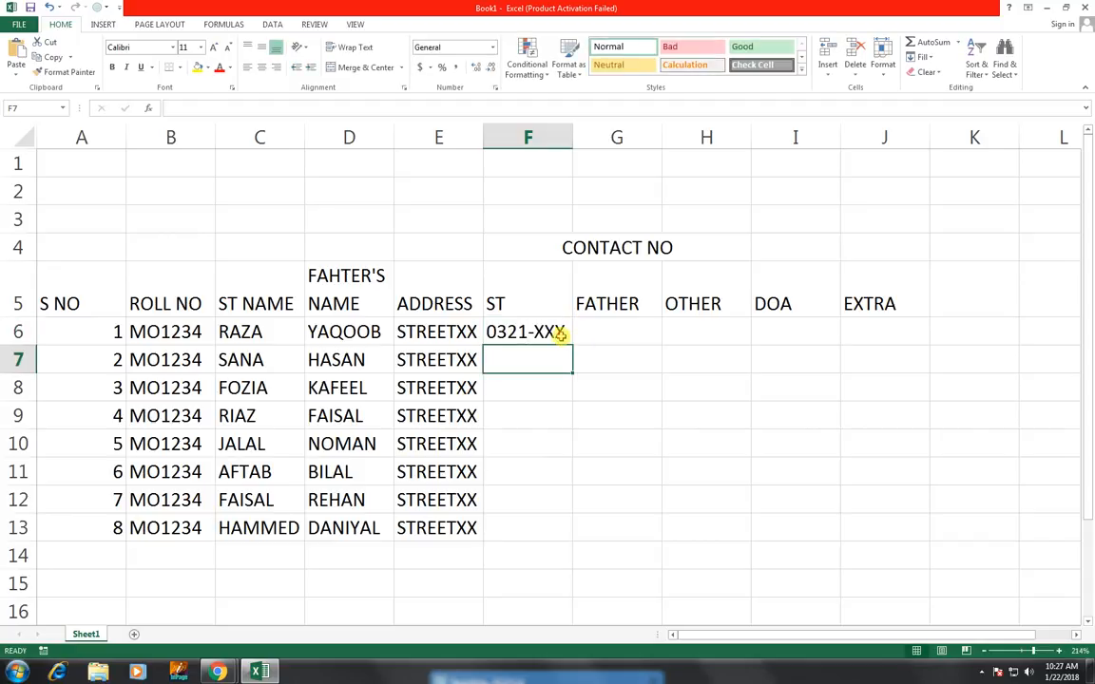
left_click(562, 339)
left_click_drag(570, 344, 560, 534)
Enter X in G6 and H6, fill both down to row 13 and center-align the range
left_click(614, 335)
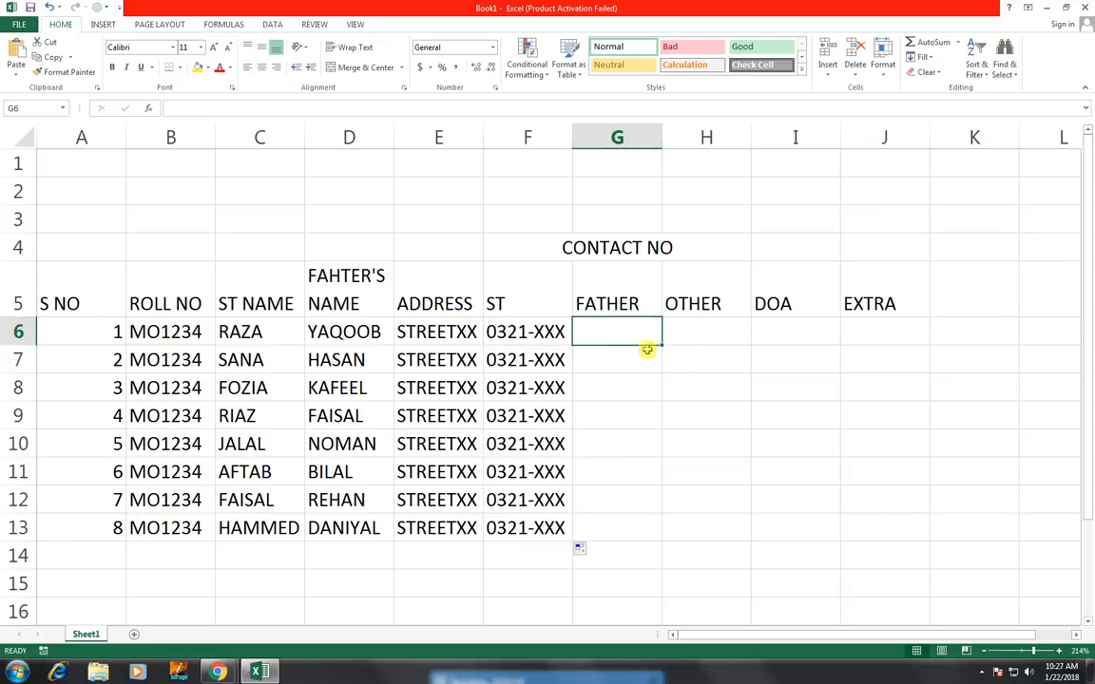
type("X")
left_click(694, 337)
type("X")
left_click(728, 379)
left_click_drag(623, 330, 697, 537)
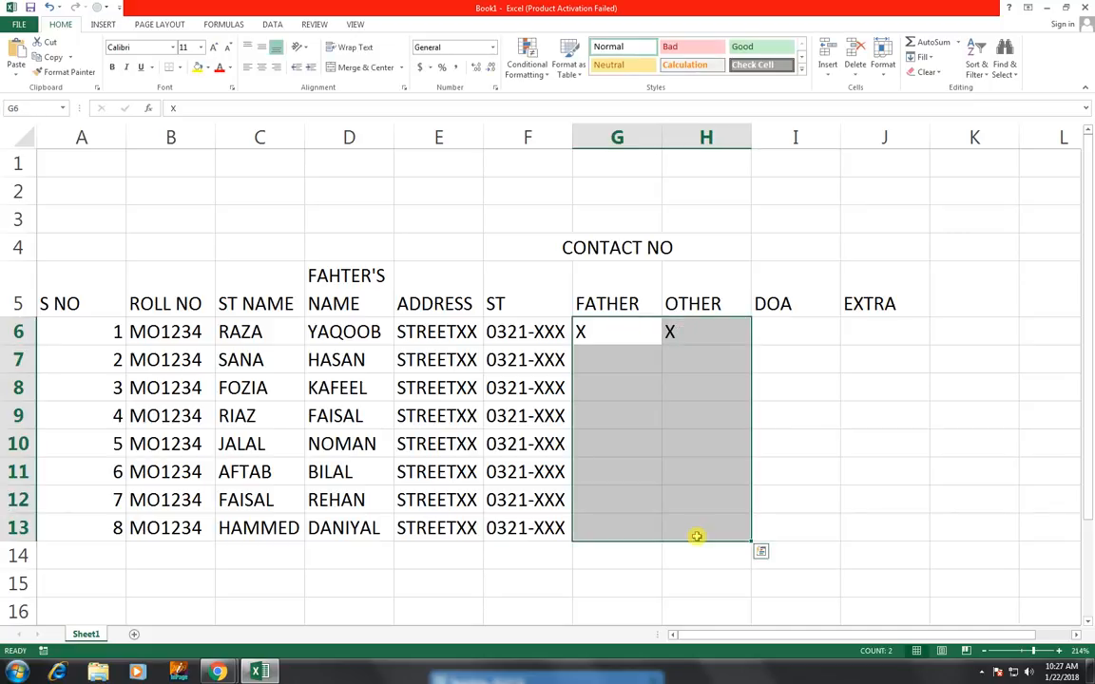
key("ctrl+d")
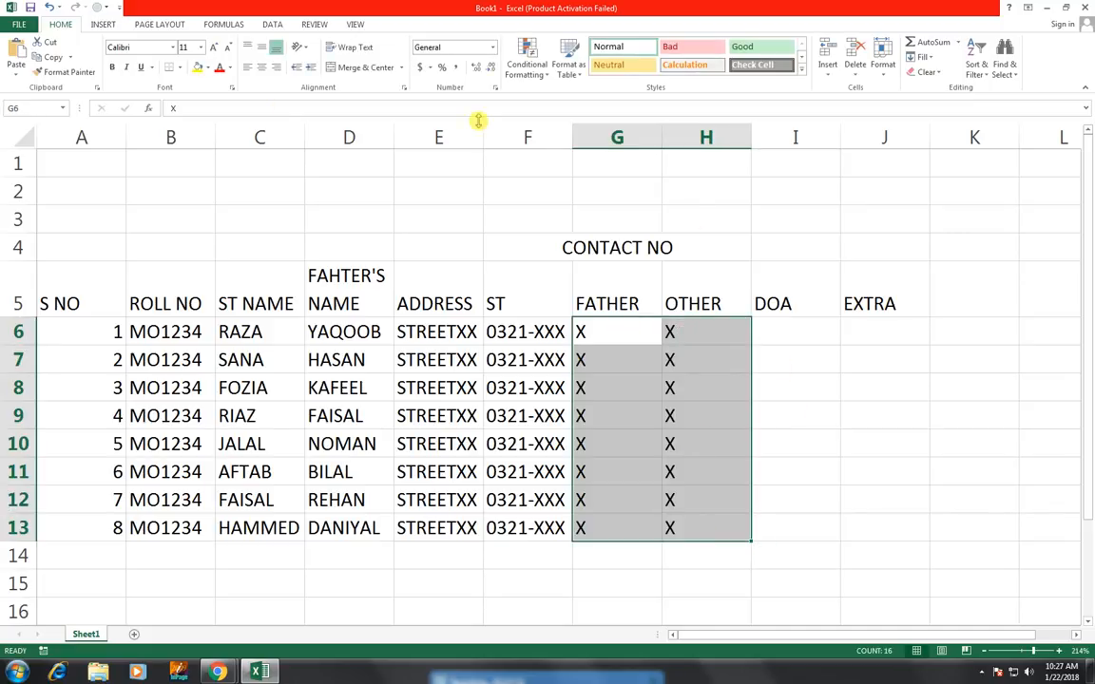
left_click(261, 67)
Enter 31-5-18 as the admission date in I6
left_click(782, 326)
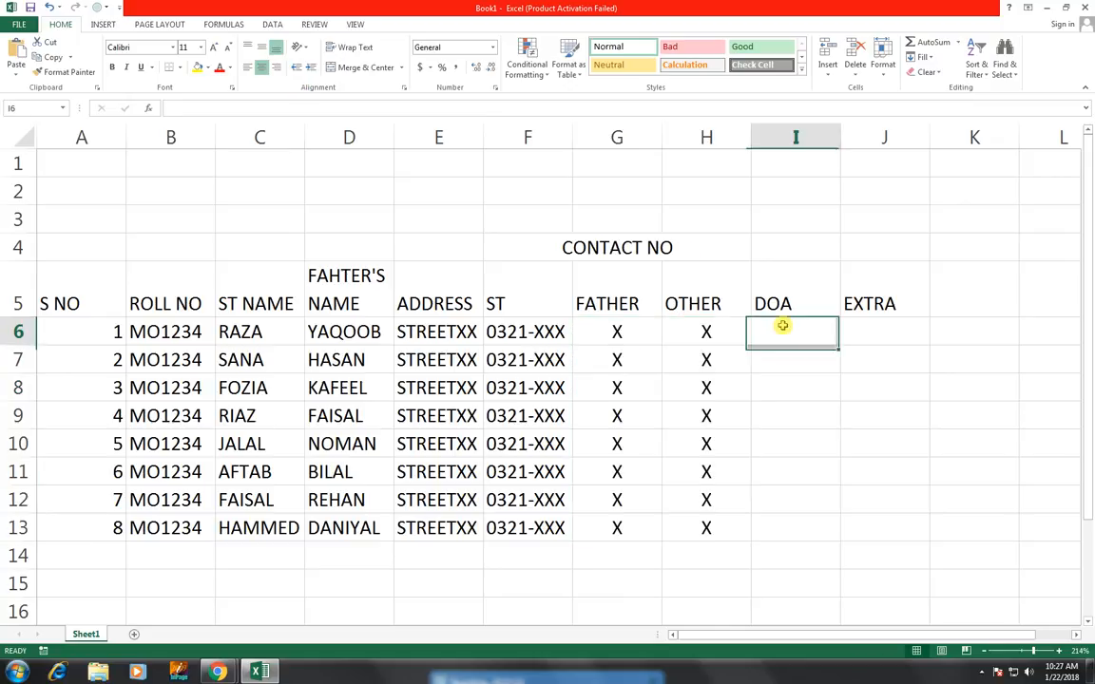
type("3")
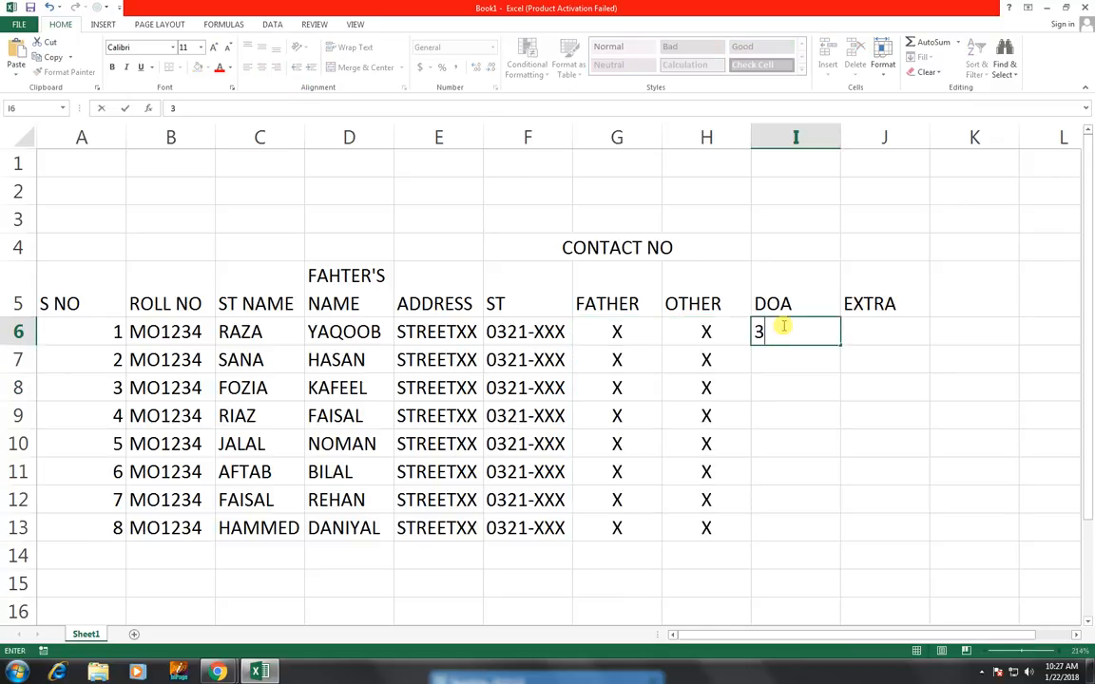
type("1-5-18")
key("Return")
left_click(792, 330)
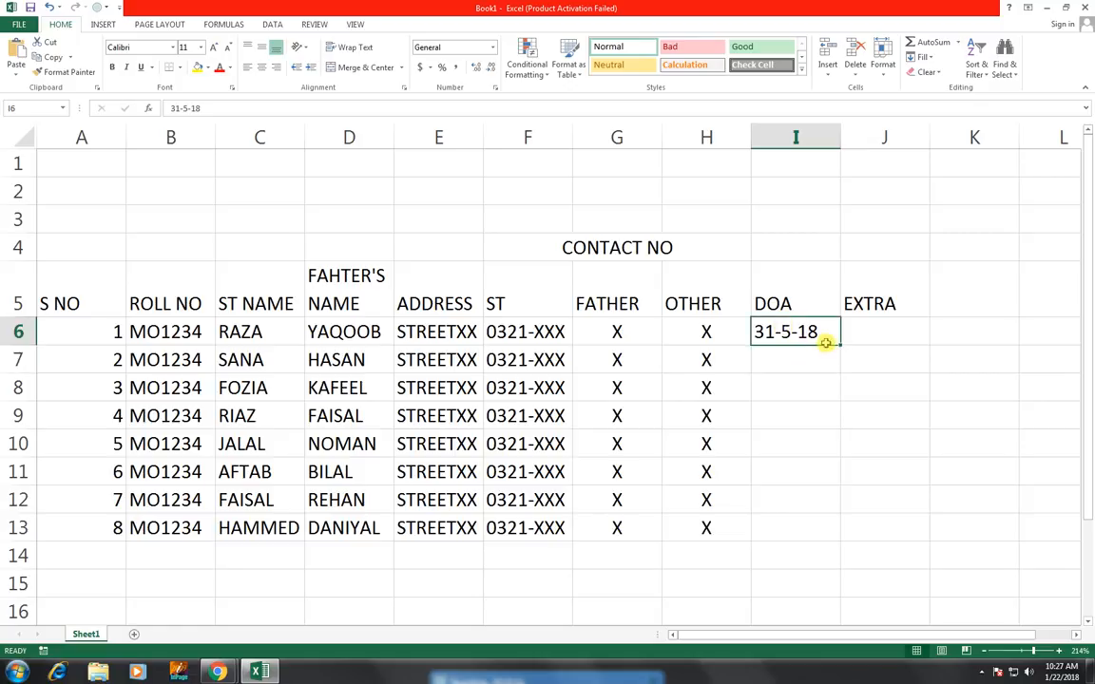
mouse_move(839, 344)
left_mouse_down()
mouse_move(846, 515)
mouse_move(817, 344)
left_mouse_up()
left_click(791, 356)
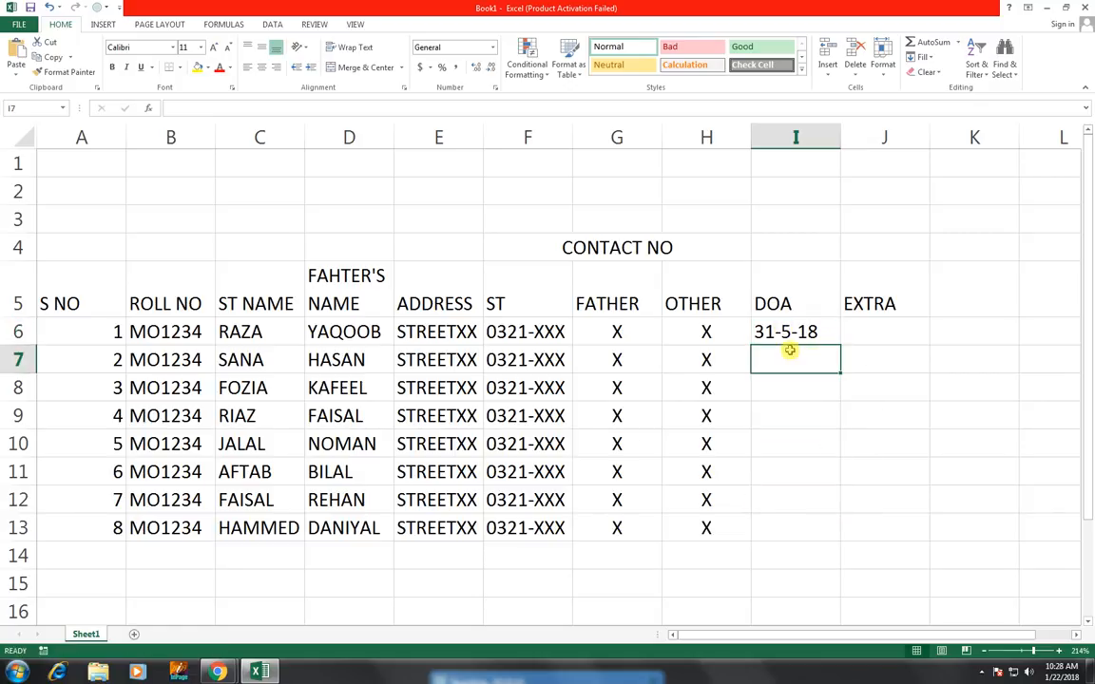
Replace the date in I6 with the =TODAY() formula and fill it down to row 13
key("Up")
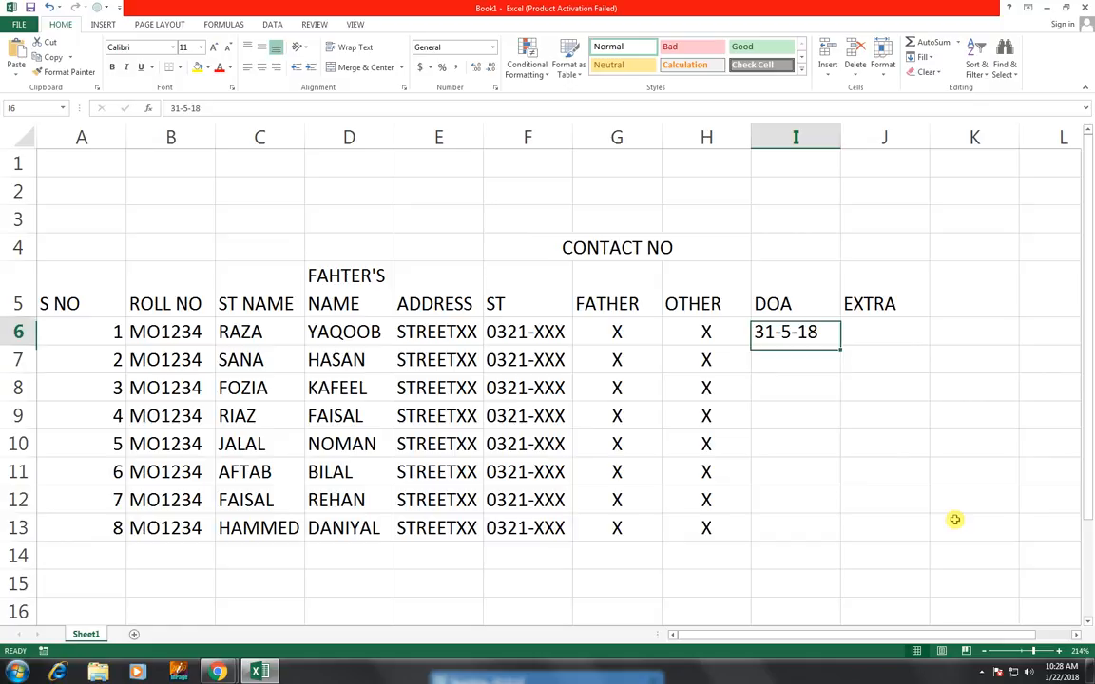
type("=TODA")
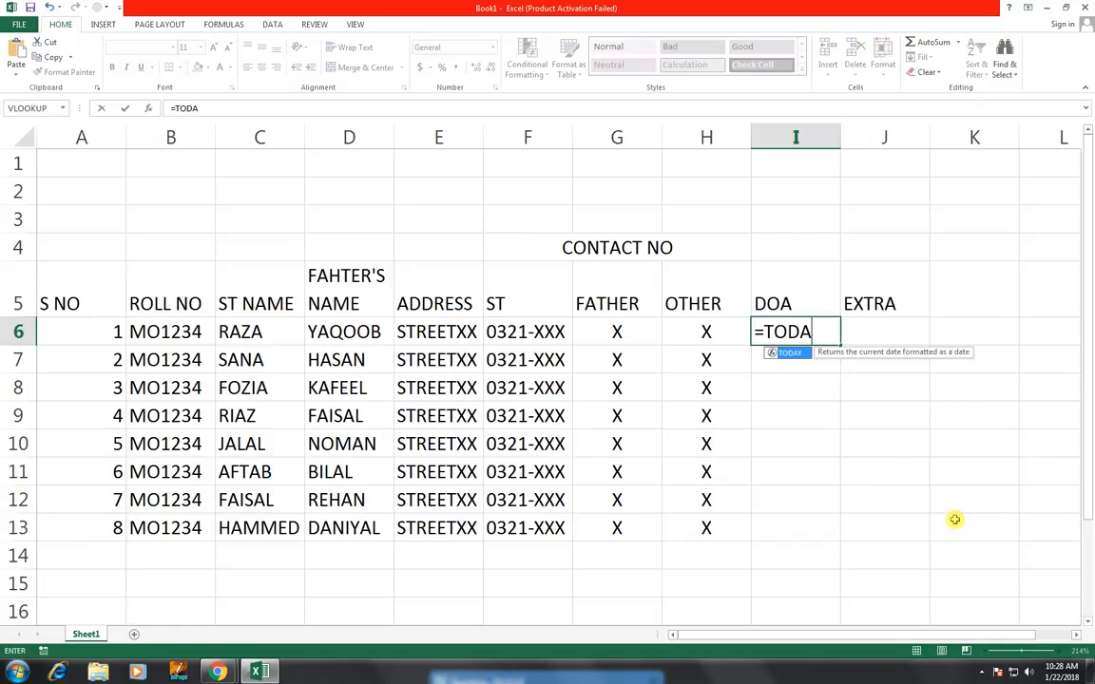
type("Y(")
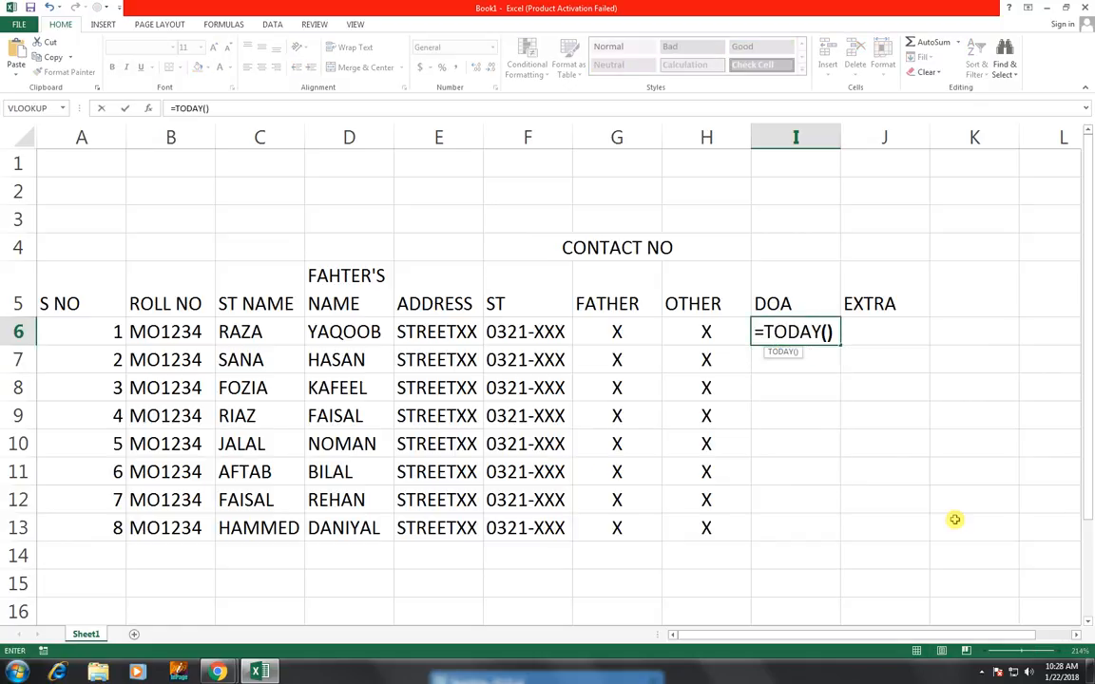
key("Return")
left_click(835, 339)
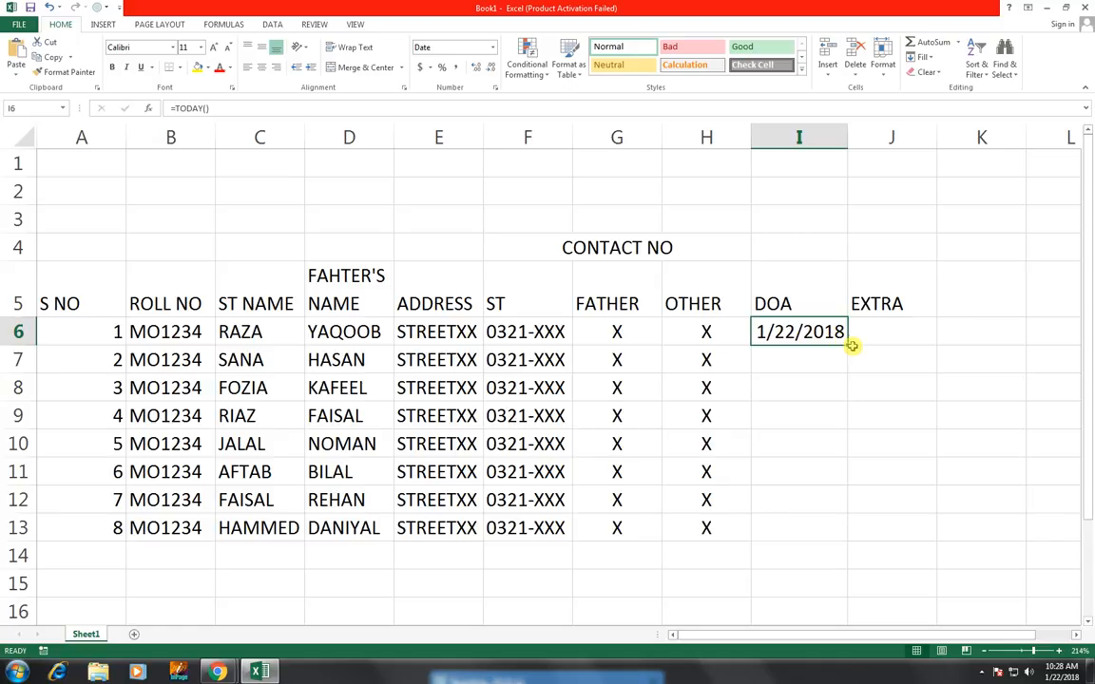
left_click_drag(849, 346, 838, 530)
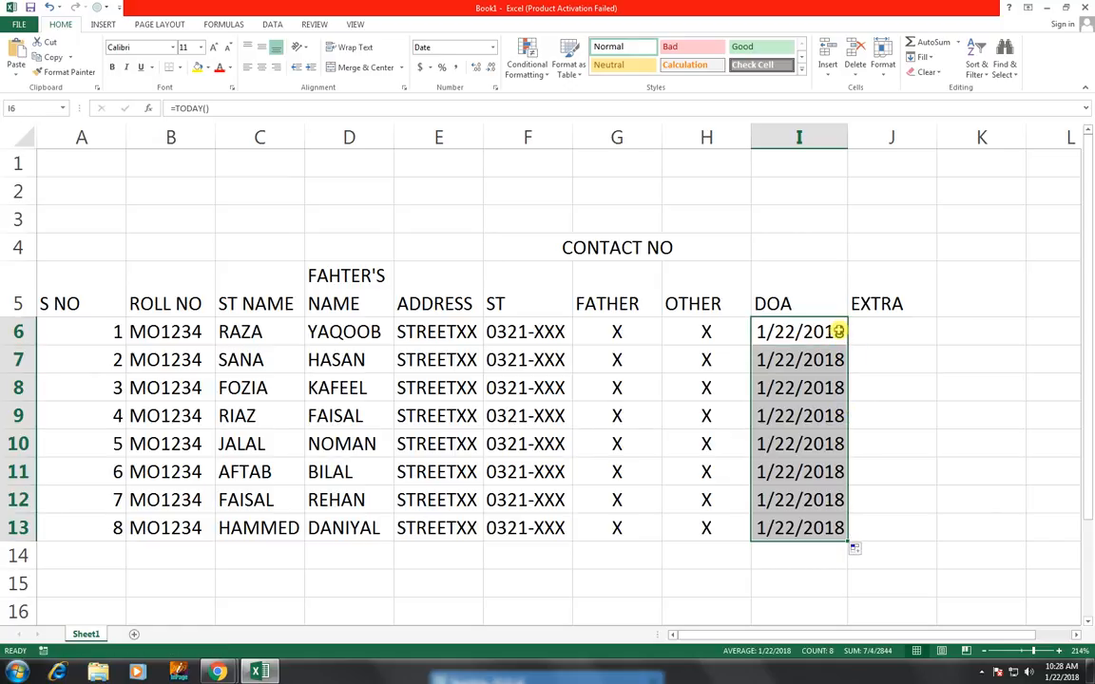
left_click(927, 349)
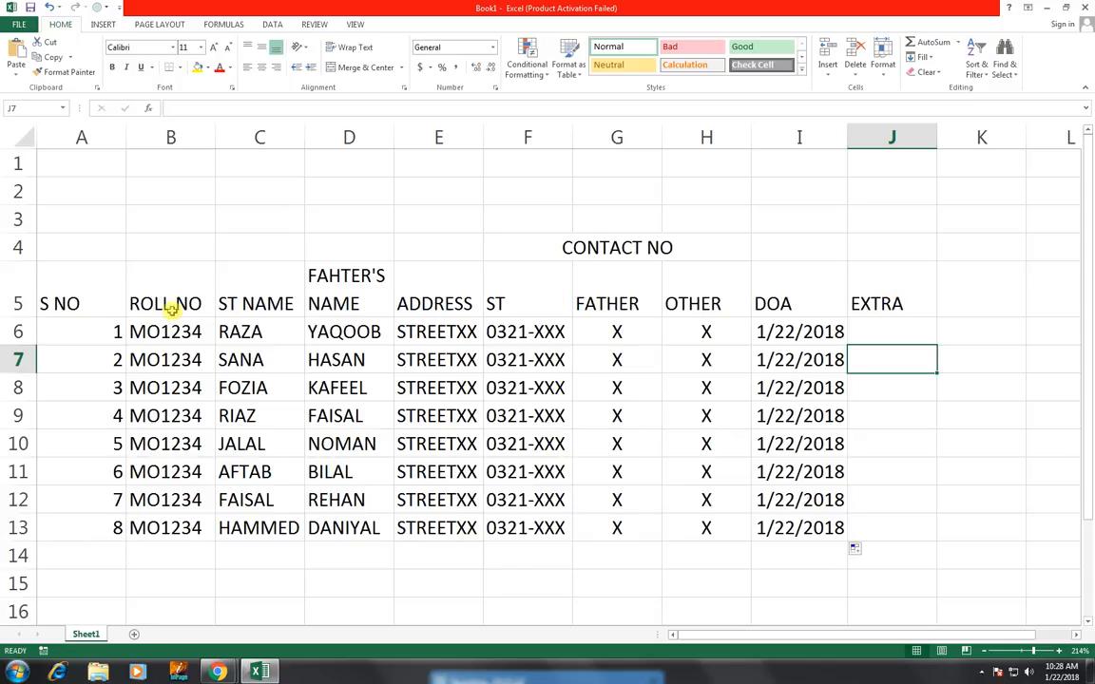
Apply all borders to the table range A5:J13
left_click_drag(88, 288, 861, 532)
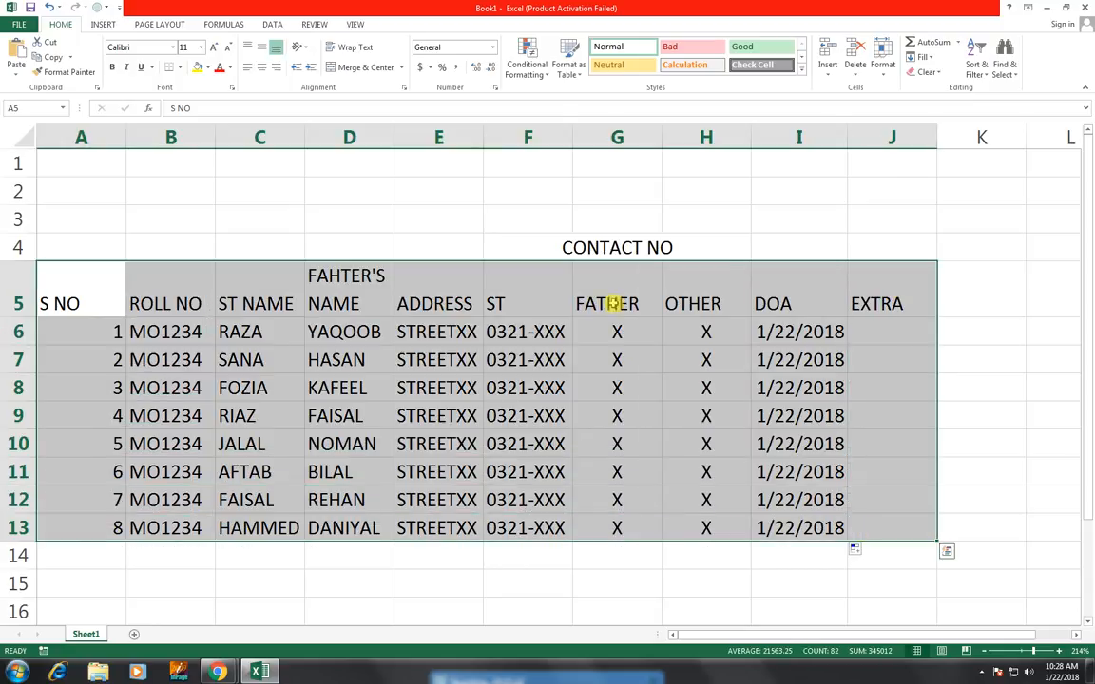
left_click(179, 68)
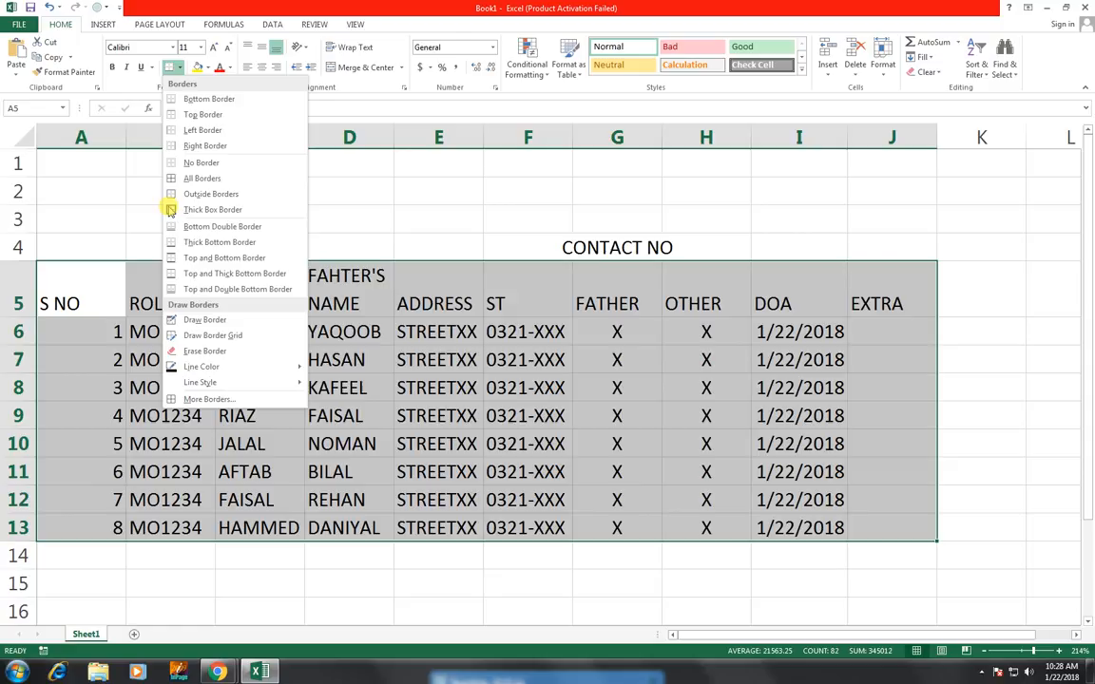
left_click(167, 166)
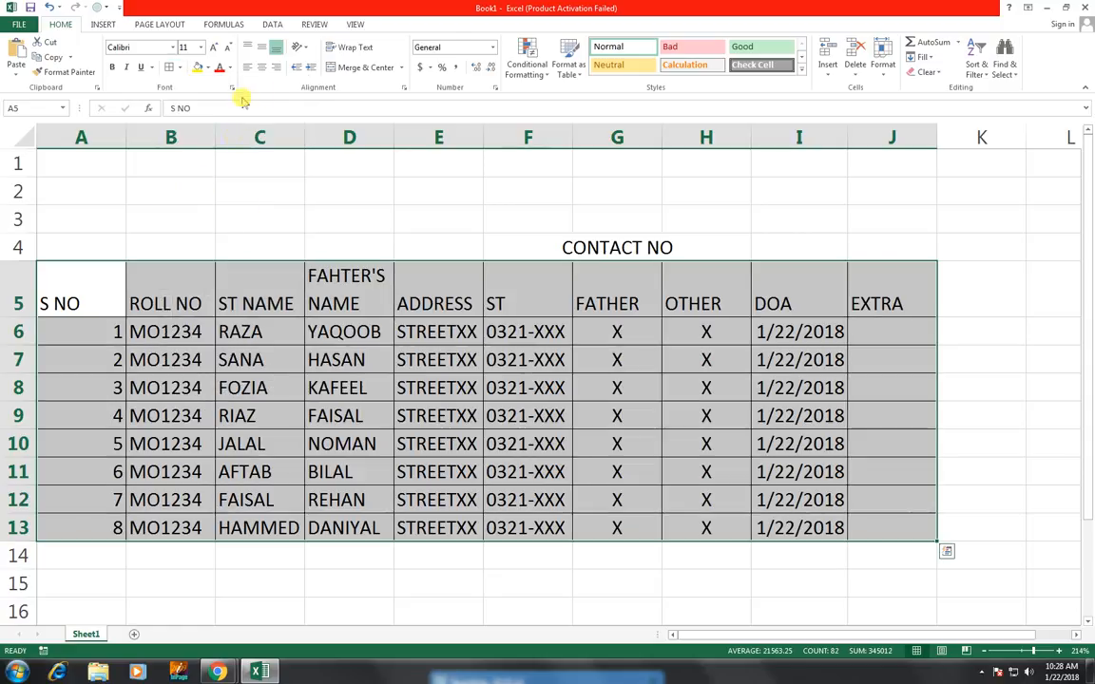
Format the CONTACT NO heading across F4:H4 as bold with a border
left_click(616, 242)
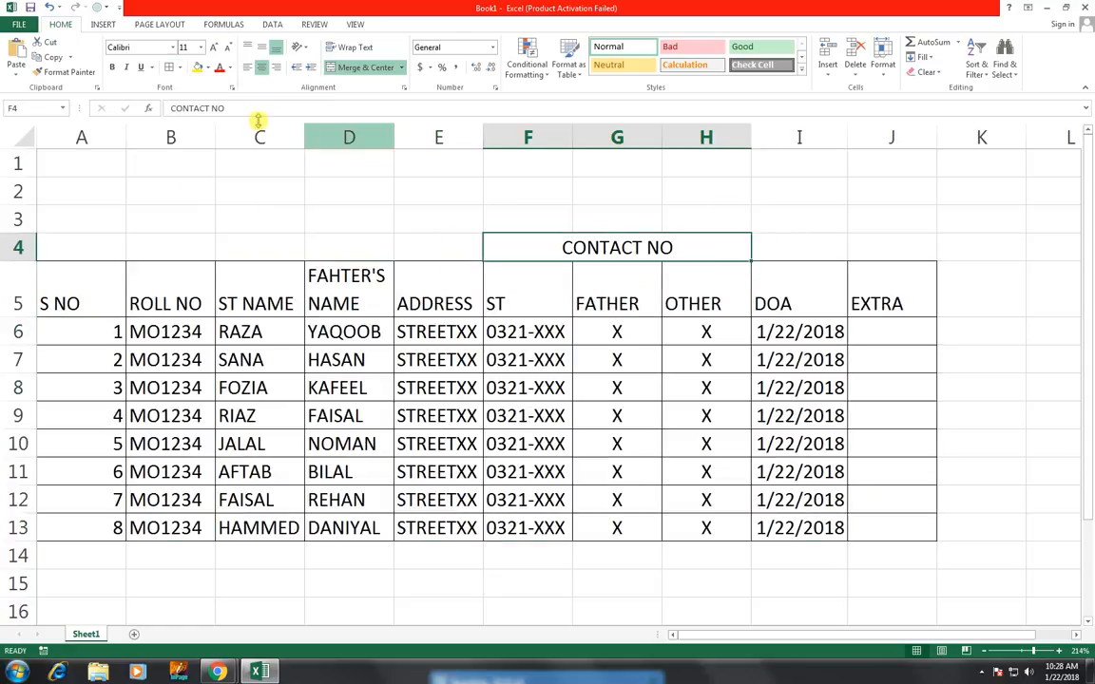
left_click(666, 326)
Merge and center A1:J3 and enter the title PERSONAL INFORMATION ABOUT STUDENT
left_click_drag(57, 163, 850, 217)
left_click(370, 75)
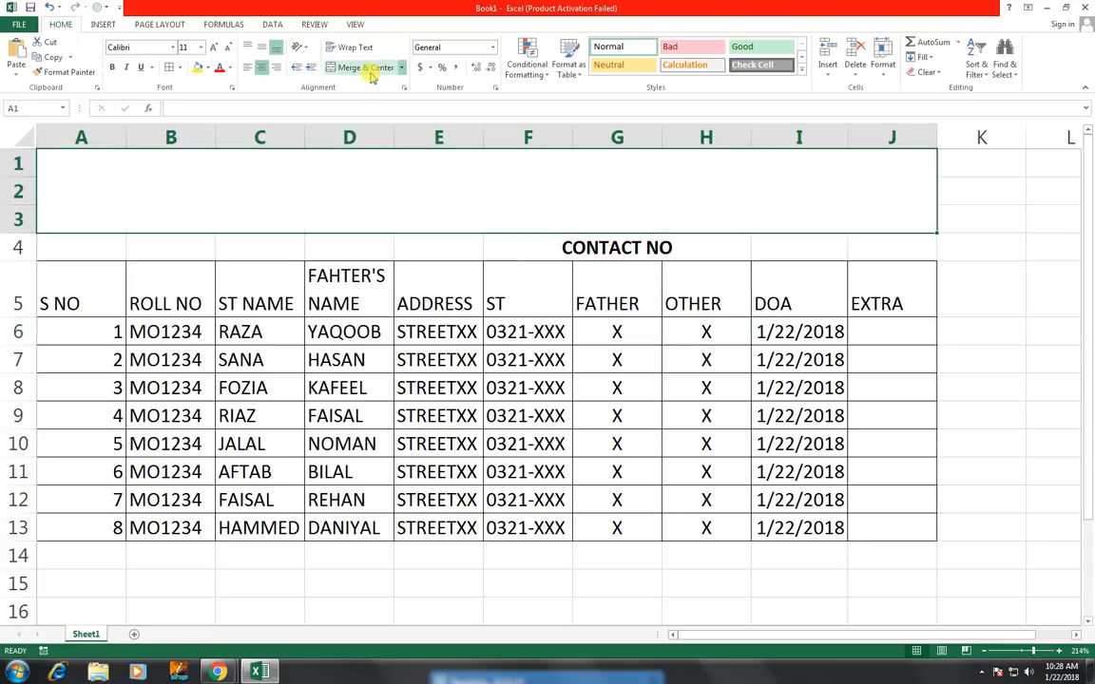
type("PER")
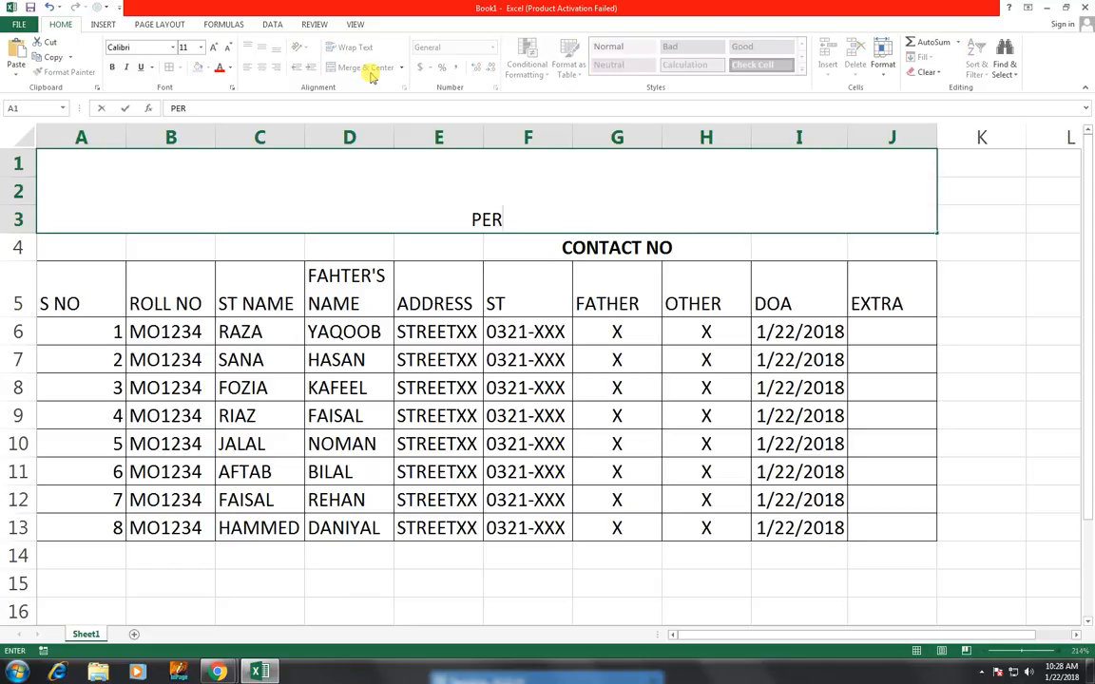
type("SONAL INFO")
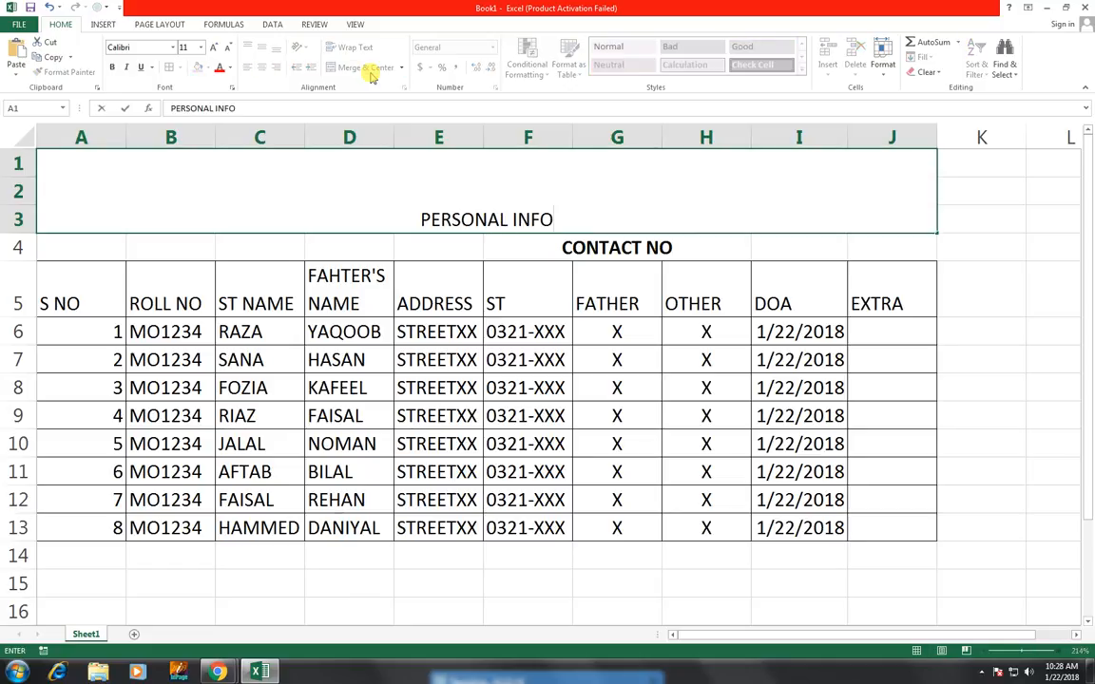
type("RMATIO")
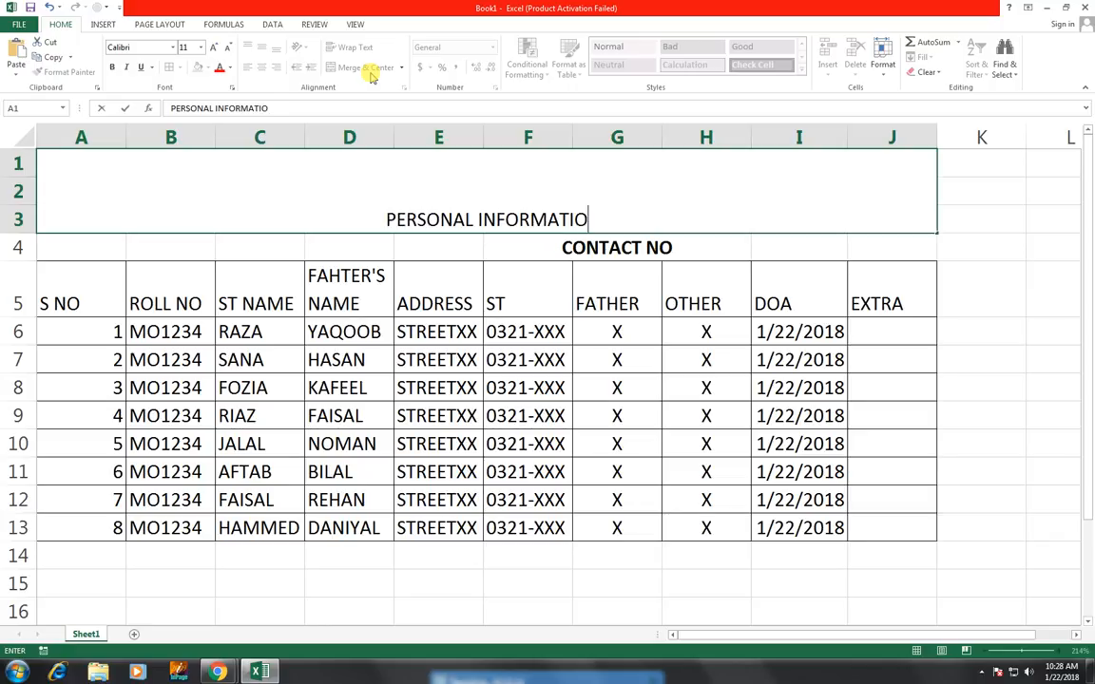
type("N ABO")
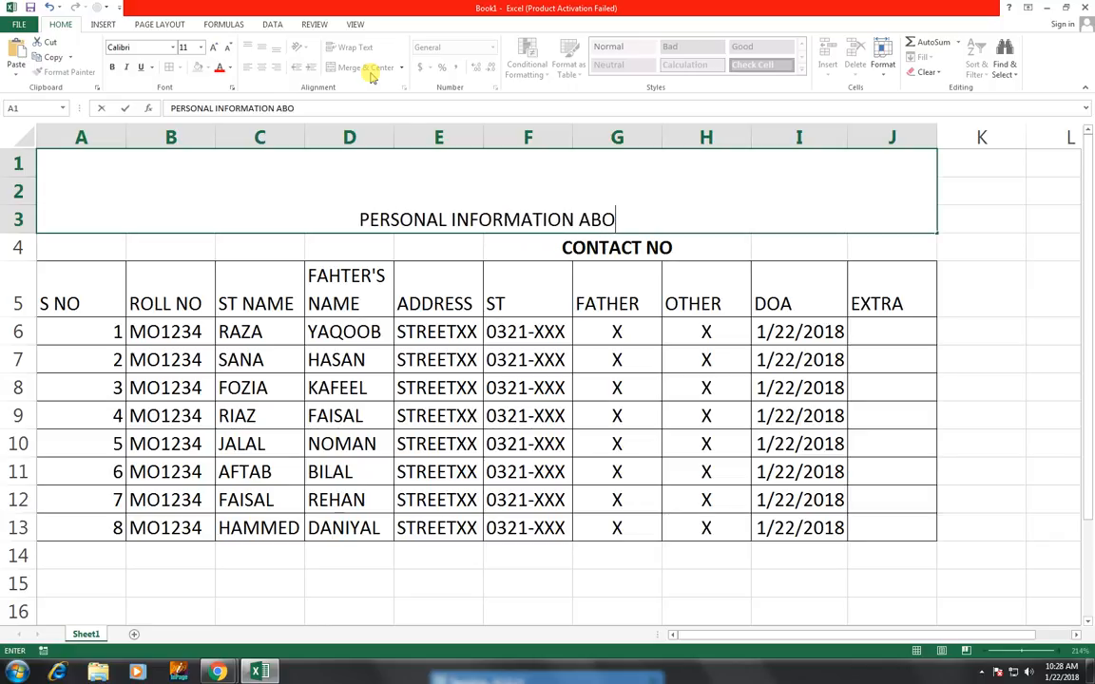
type("UT STUDENT")
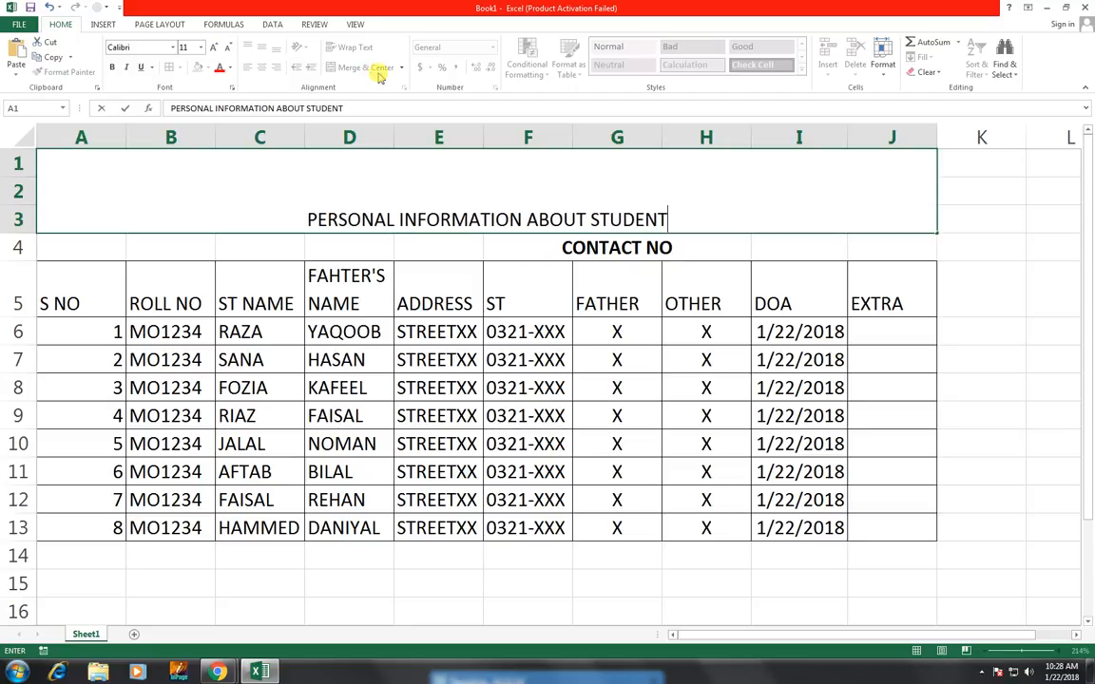
left_click(360, 439)
Middle-align the merged title and increase its font size to 22
left_click(359, 206)
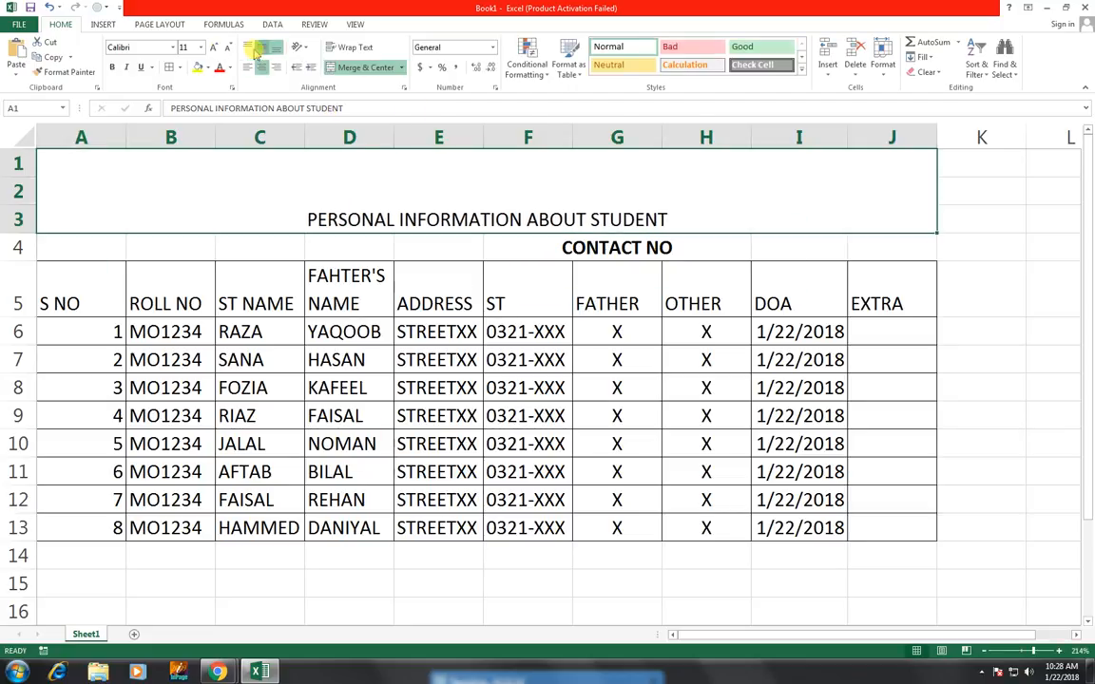
left_click(256, 50)
left_click(214, 49)
left_click(214, 50)
left_click(213, 49)
left_click(214, 49)
left_click(214, 49)
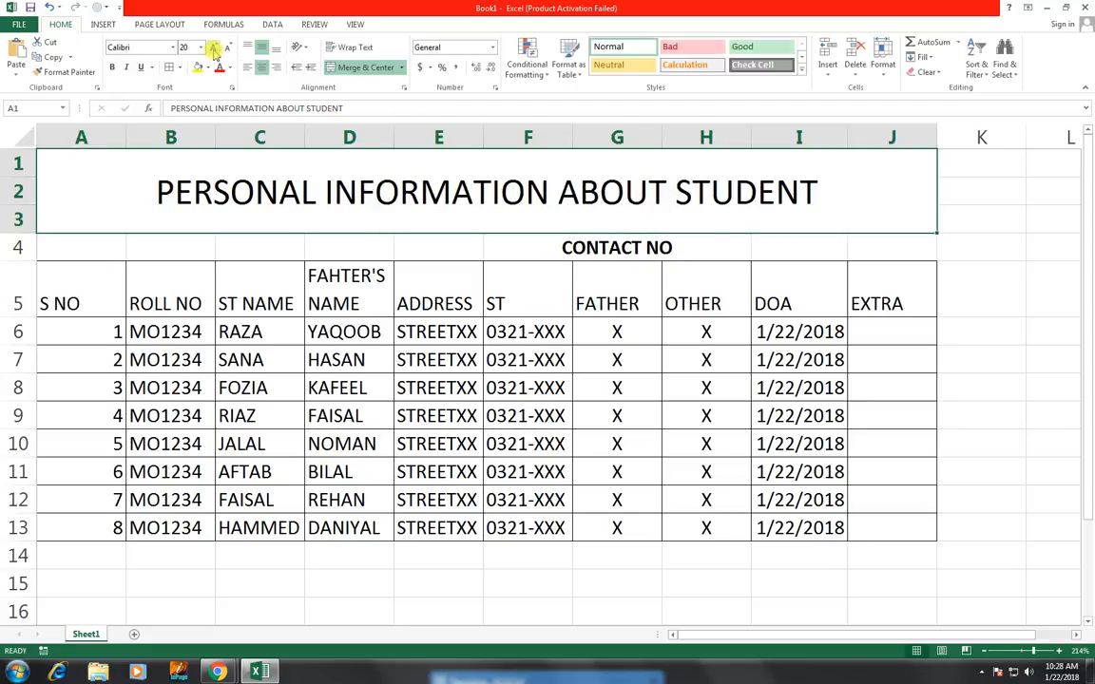
left_click(214, 49)
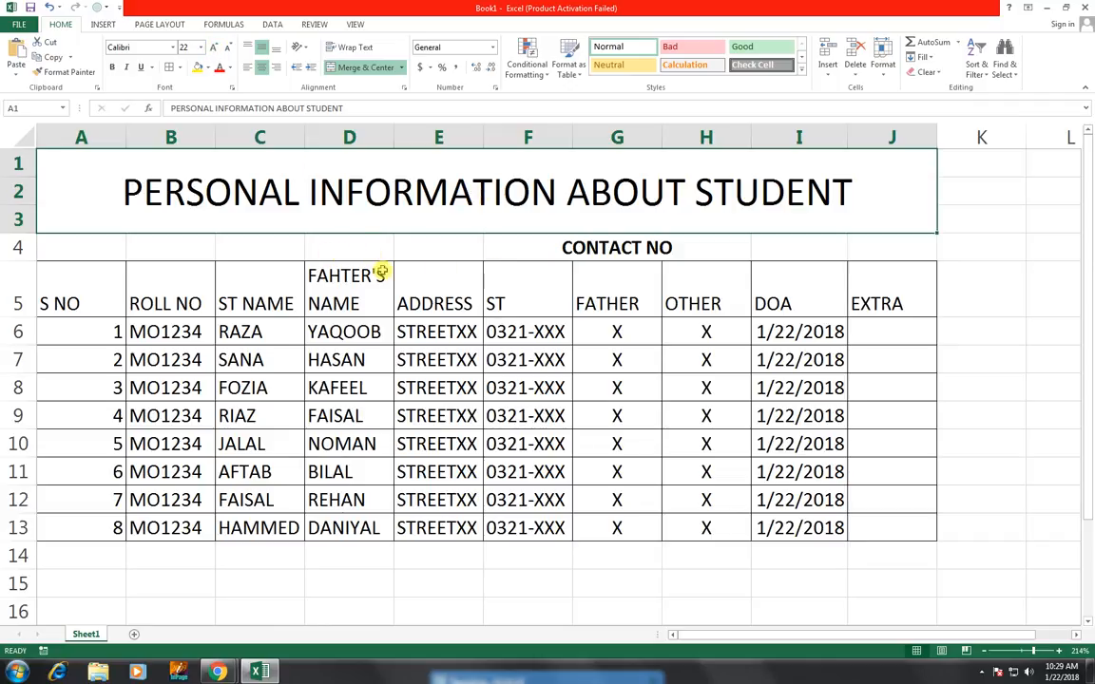
Widen column D slightly
left_click_drag(396, 137, 403, 137)
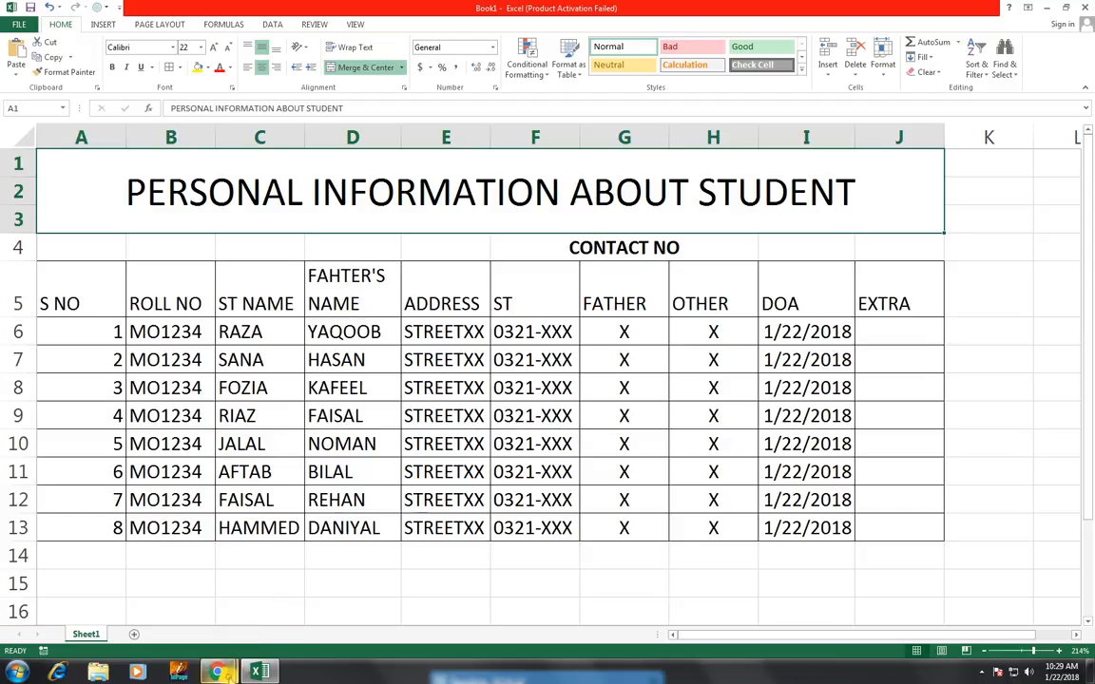
Switch to Chrome showing the YouTube channel videos page
mouse_move(217, 671)
left_click(252, 556)
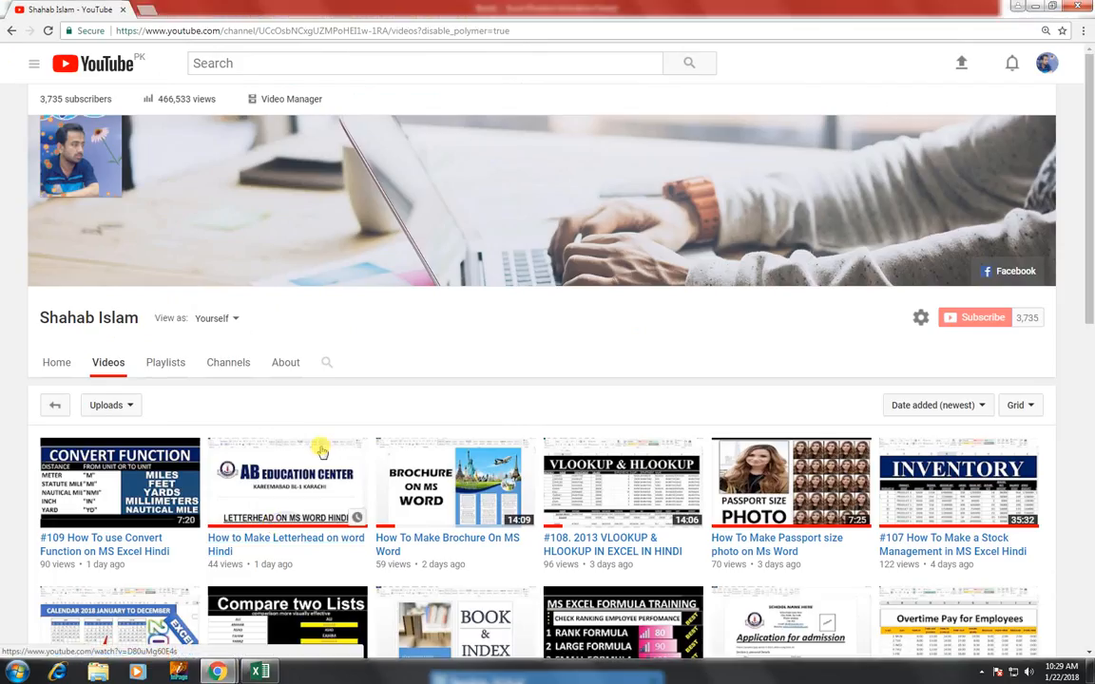